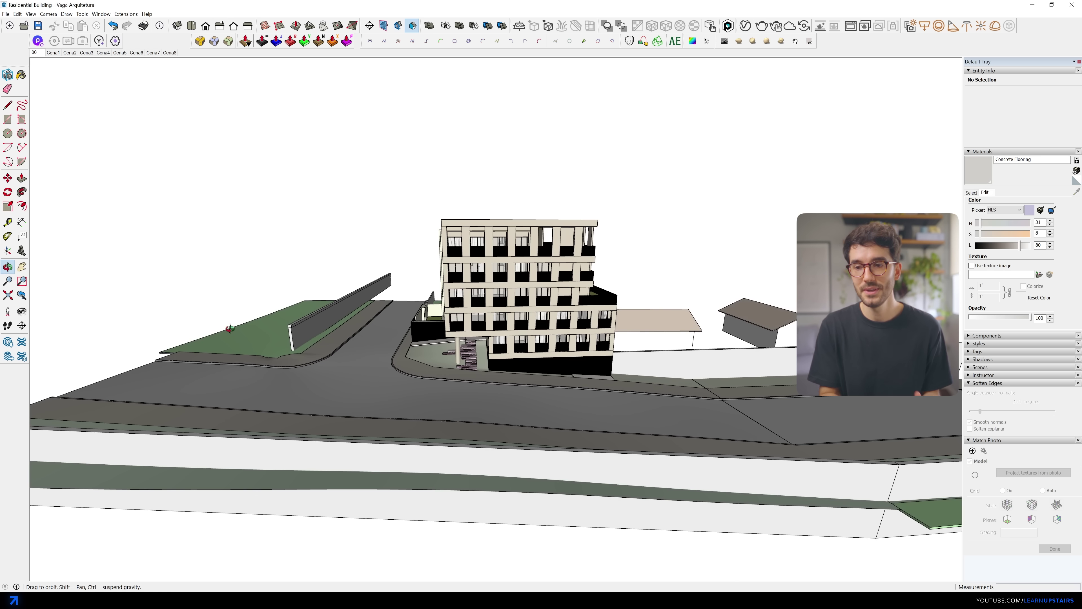
drag(230, 328, 463, 132)
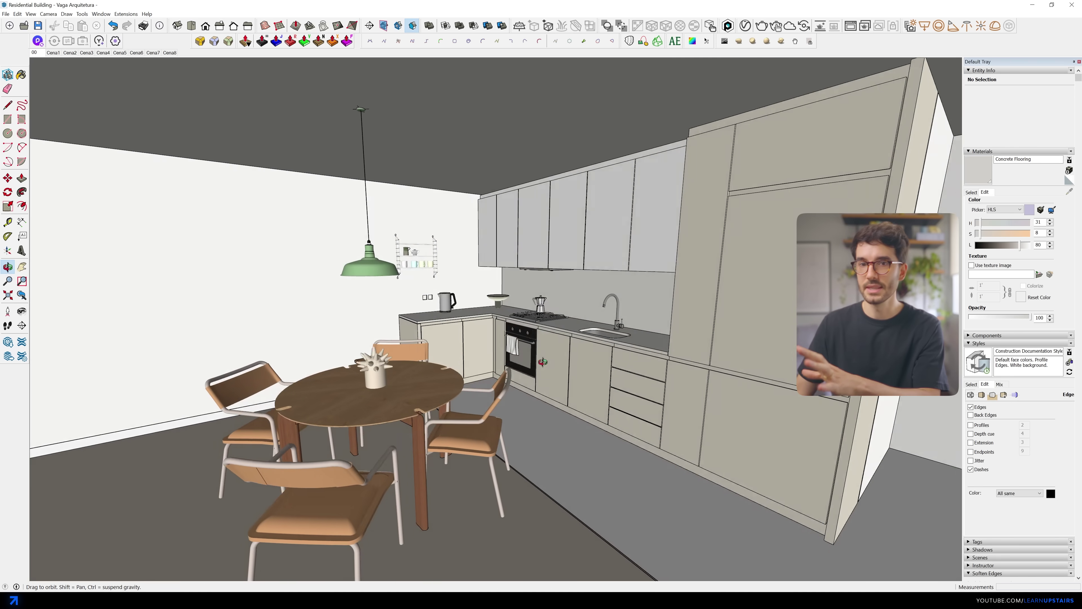
drag(618, 392, 834, 392)
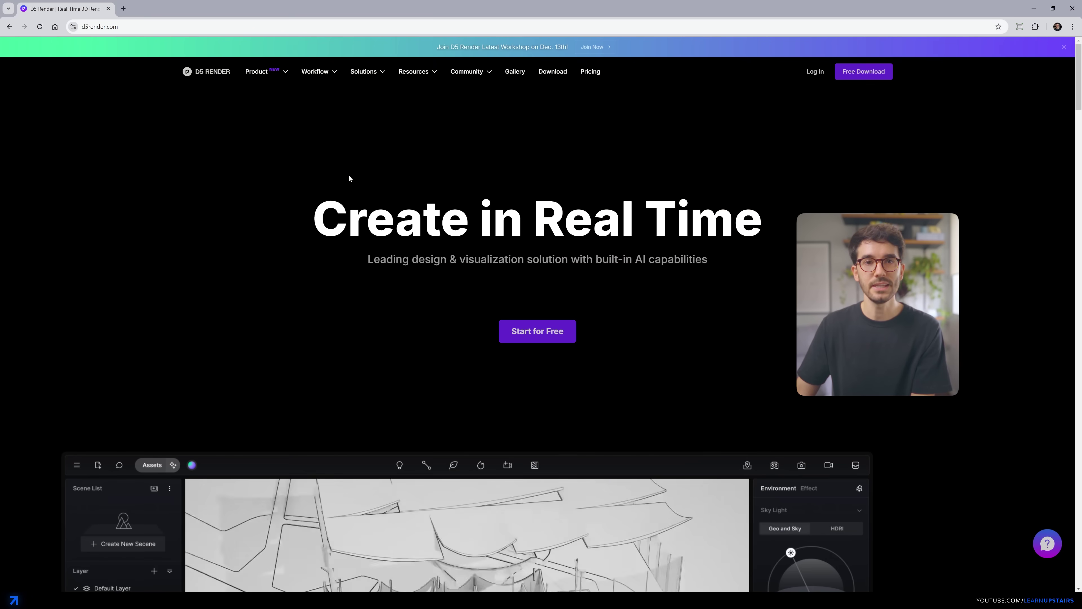
Open the SketchUp workflow page on the D5 Render website in the browser
mouse_move(314, 71)
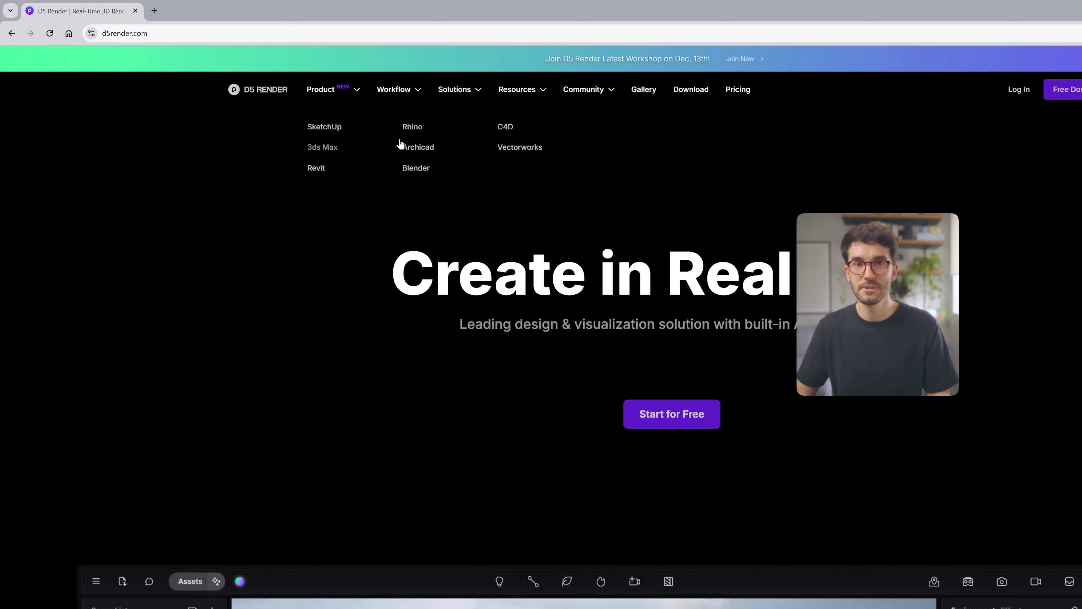
click(335, 130)
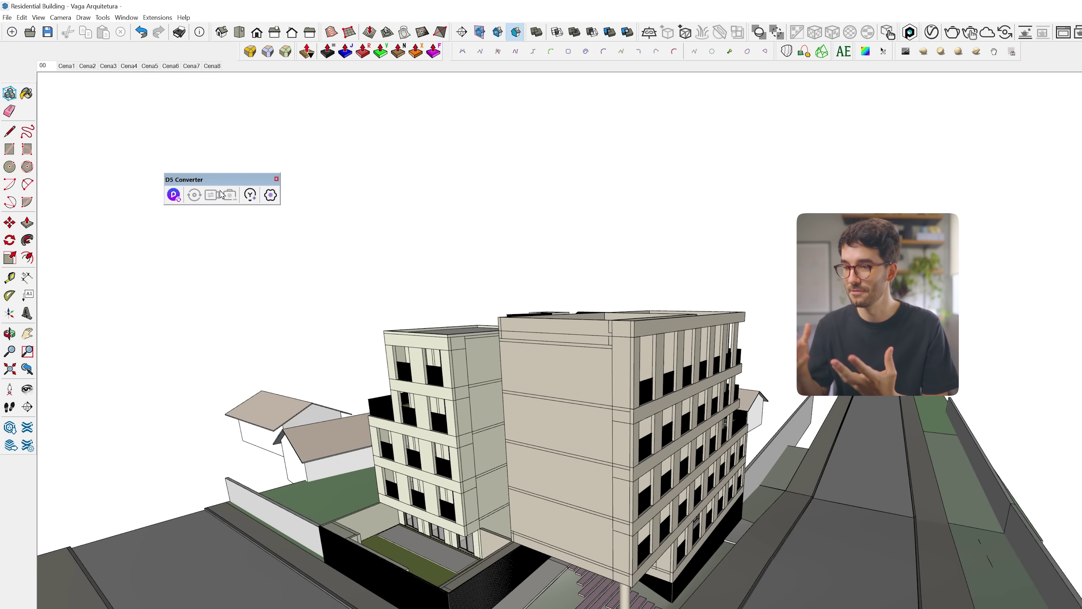
In SketchUp, dock the D5 Converter toolbar with the other toolbars and start D5 Render with the residential building model
drag(210, 179, 157, 100)
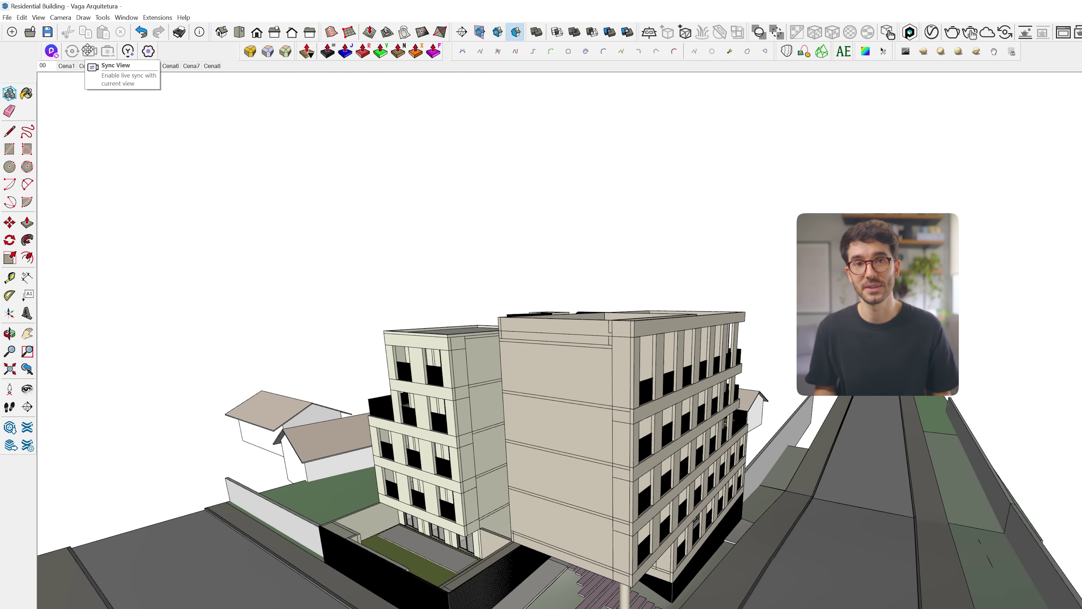
click(51, 51)
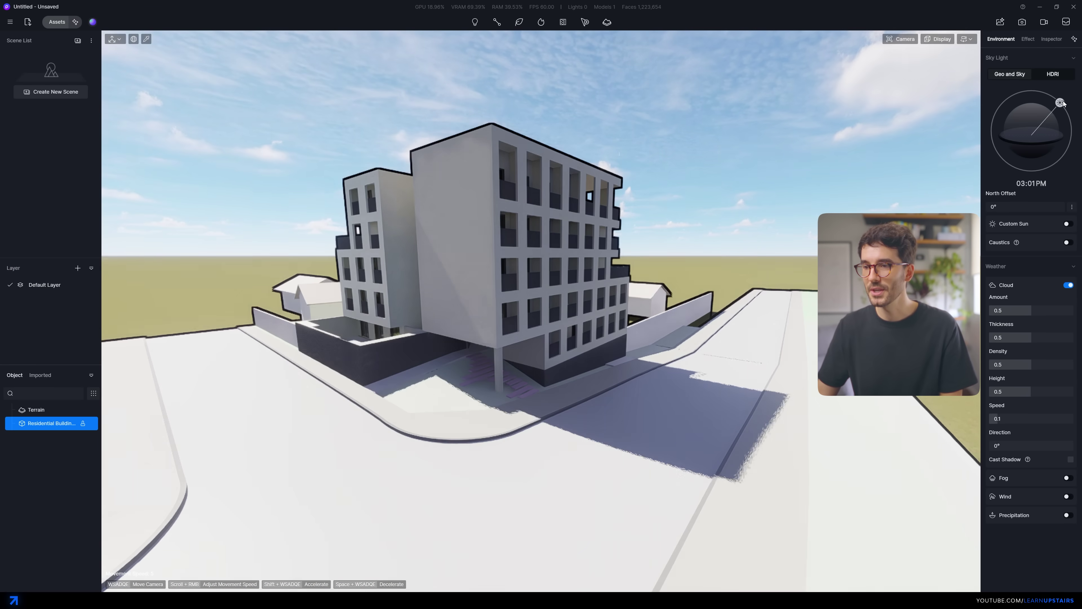
Set the sky's time of day to about 08:49 AM
drag(1061, 102, 1001, 103)
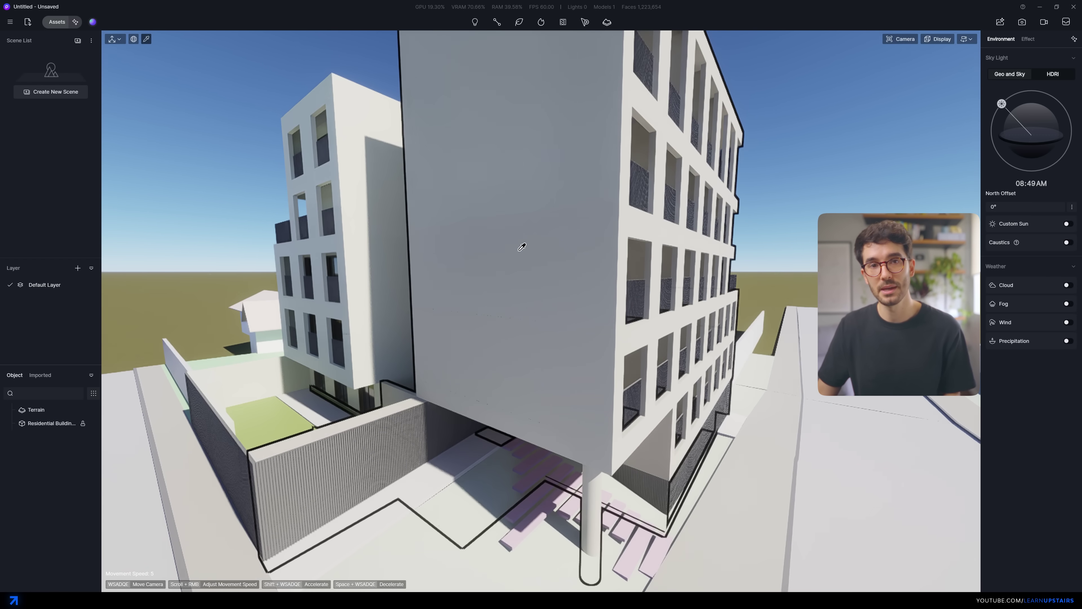
Pick the building's large blank facade and apply a concrete material to it from the online asset library
click(520, 244)
key(m)
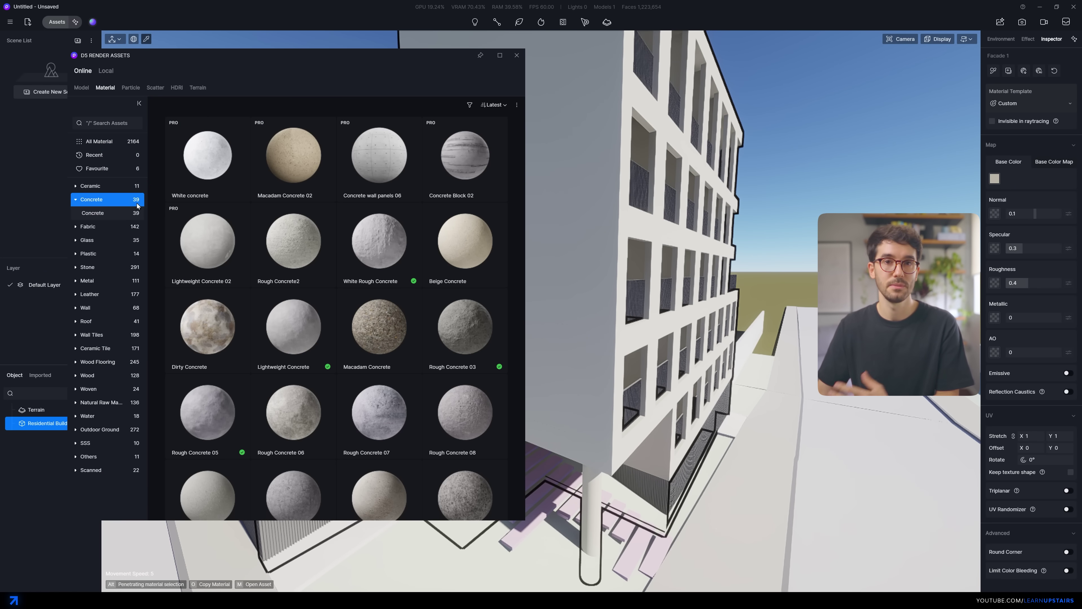
drag(490, 249, 543, 176)
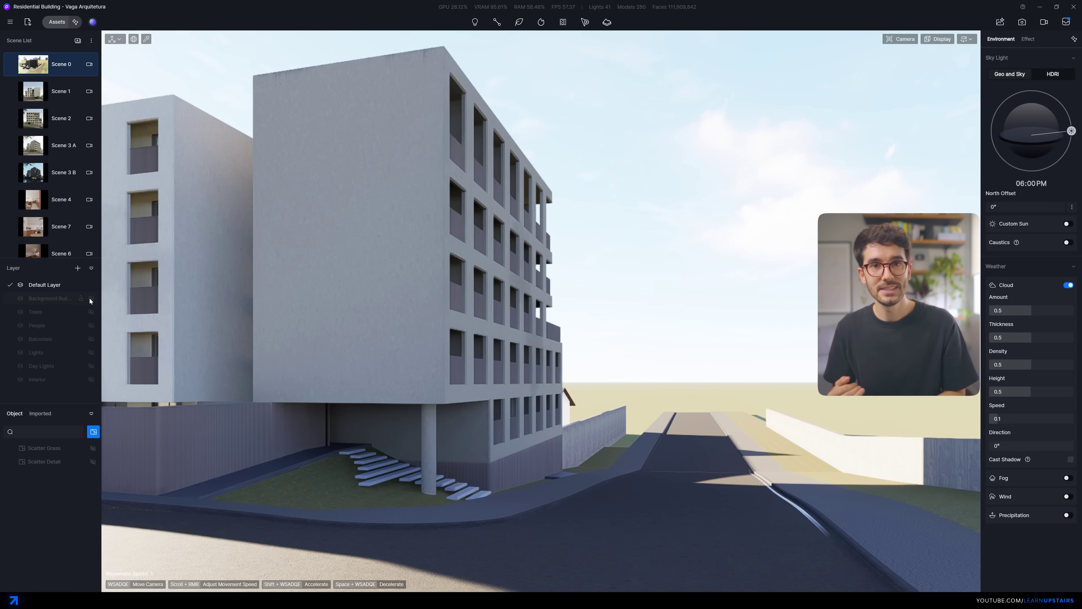
Show the Background Buildings, Trees and People layers together with the Scatter Grass and Scatter Detail objects
click(92, 298)
click(92, 312)
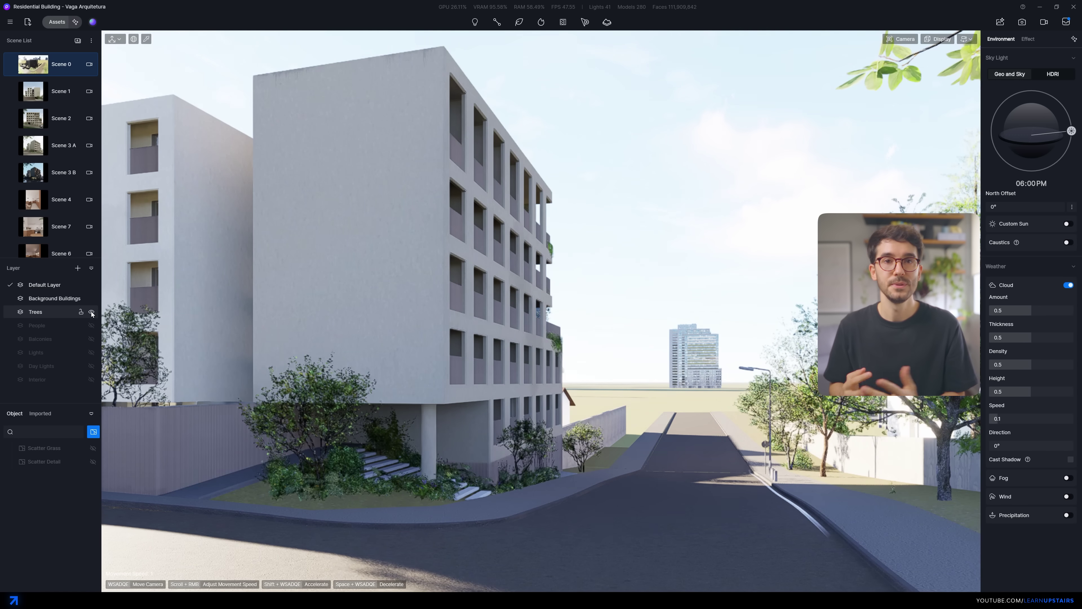
click(93, 448)
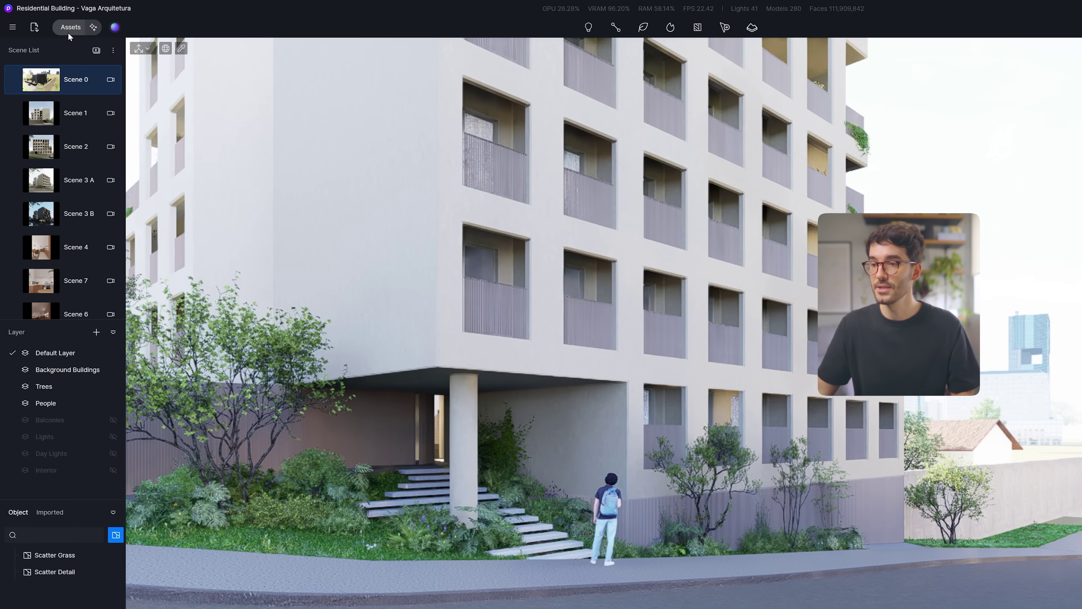
Browse the asset library's Material, Particle, Scatter, HDRI and Terrain categories and close the library
click(56, 23)
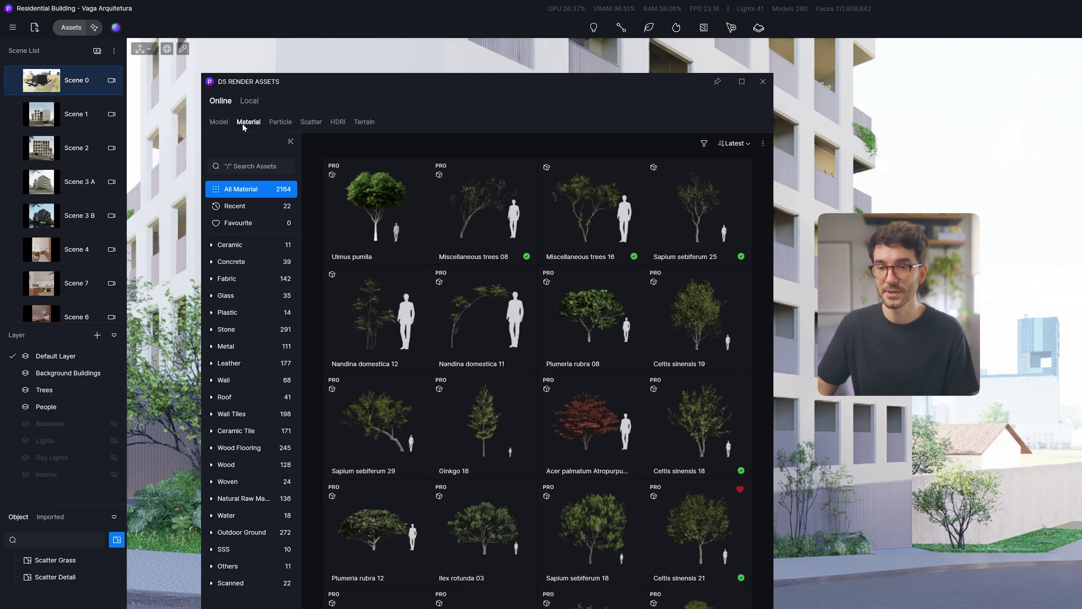
click(280, 123)
click(310, 123)
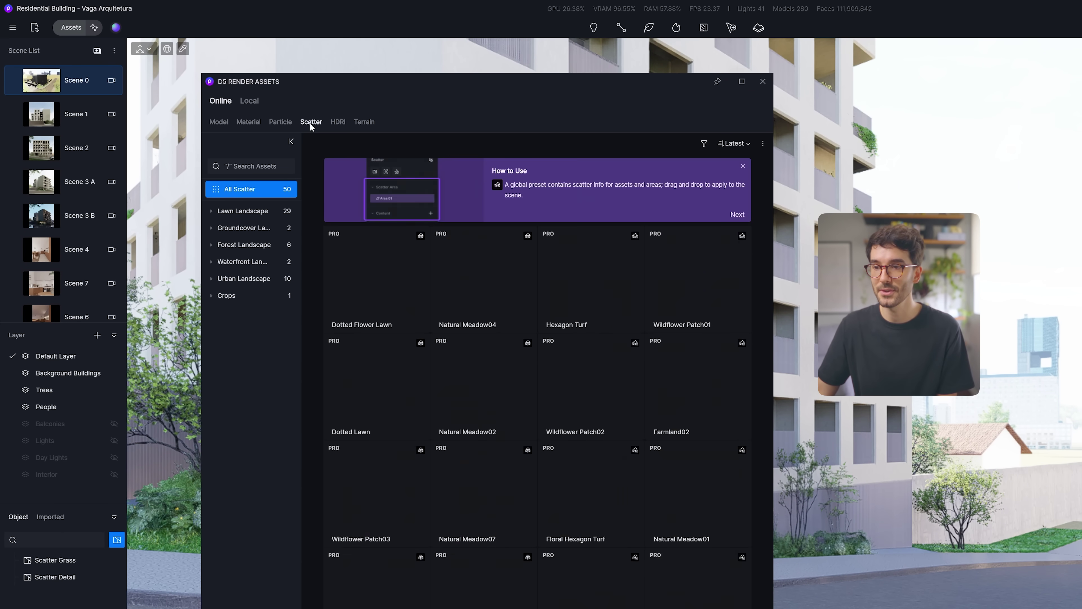
click(337, 123)
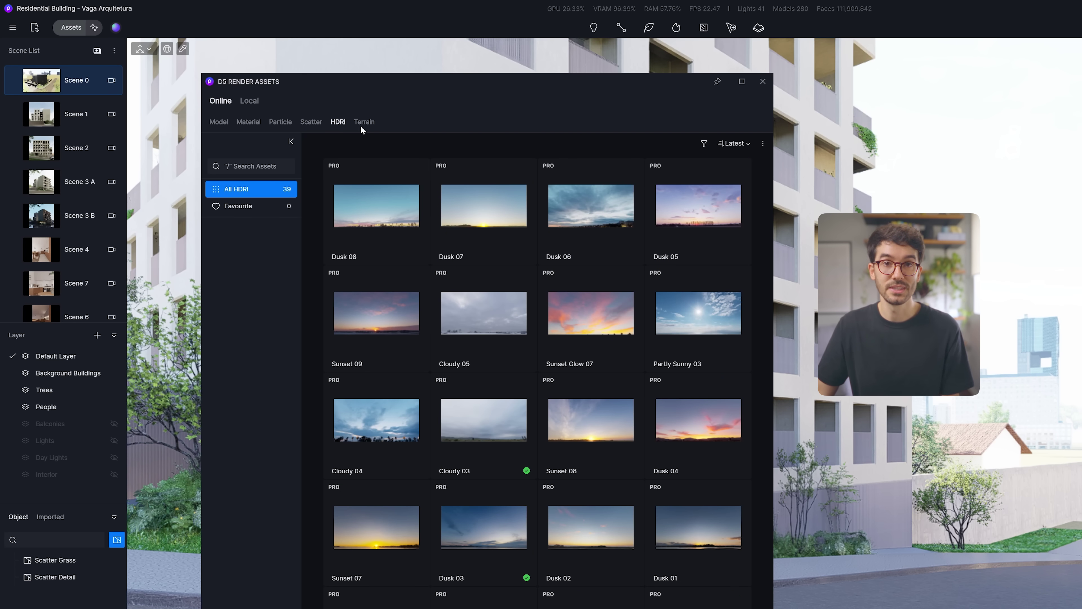
click(364, 123)
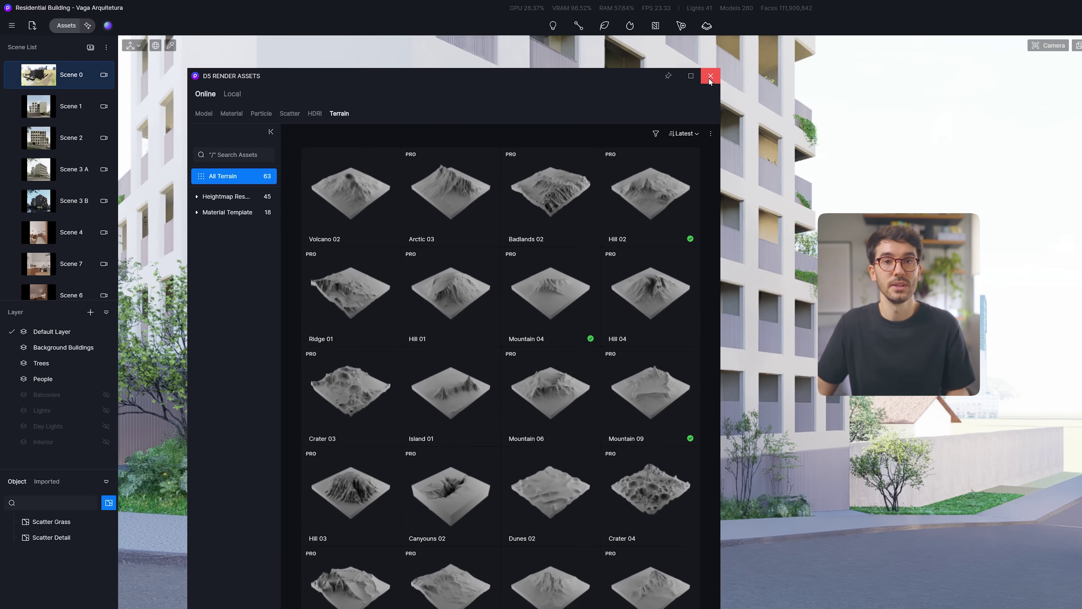
click(762, 81)
Review the building entrance up close and go through the saved views Scene 2, Scene 1, Scene 4 and Scene 6
right_drag(762, 81, 702, 89)
key(w)
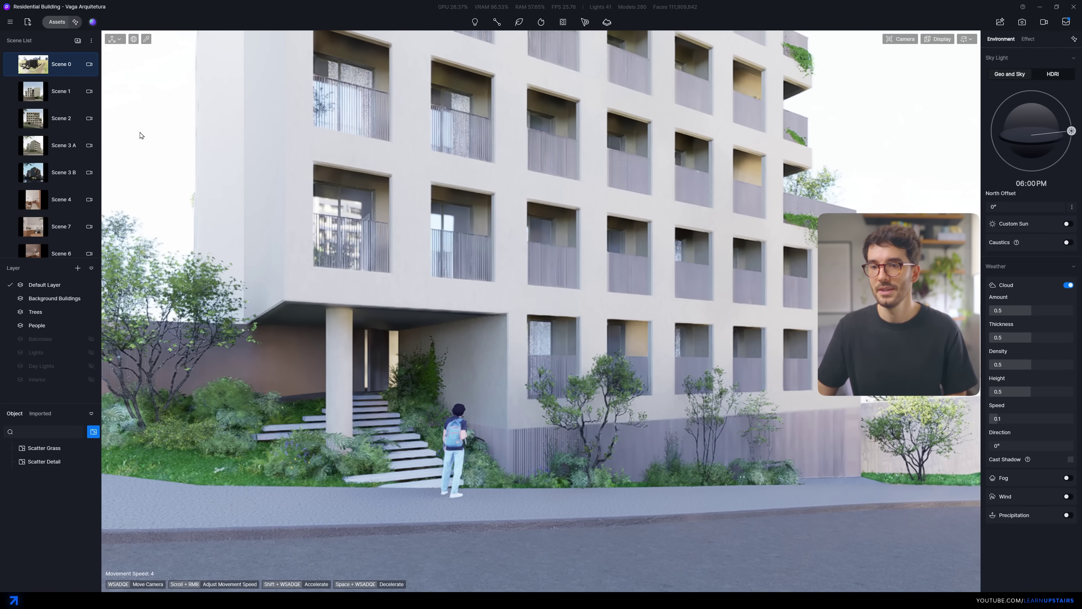
click(66, 117)
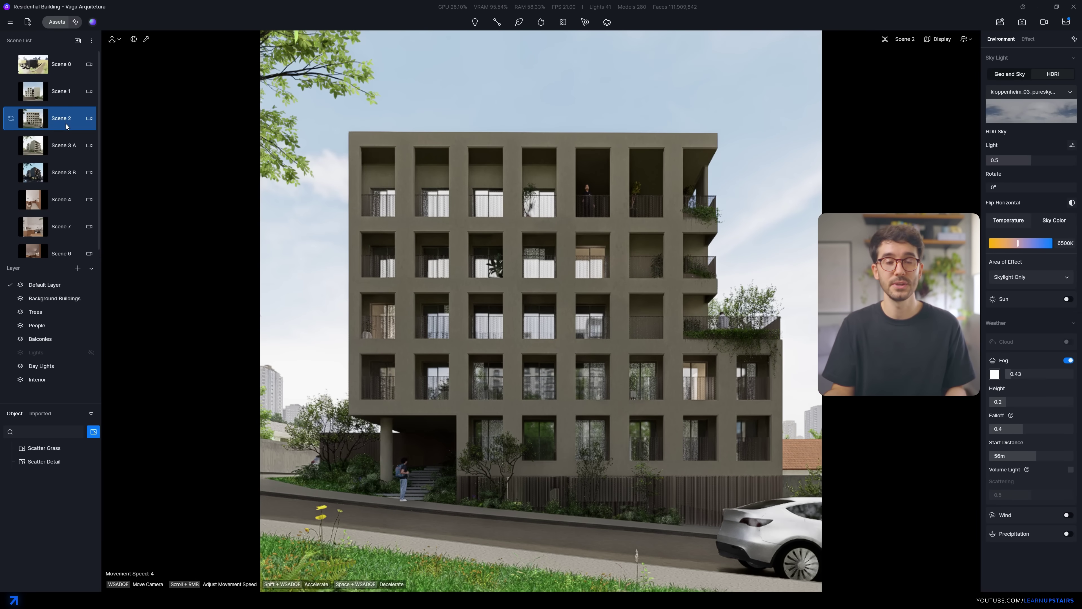
click(68, 96)
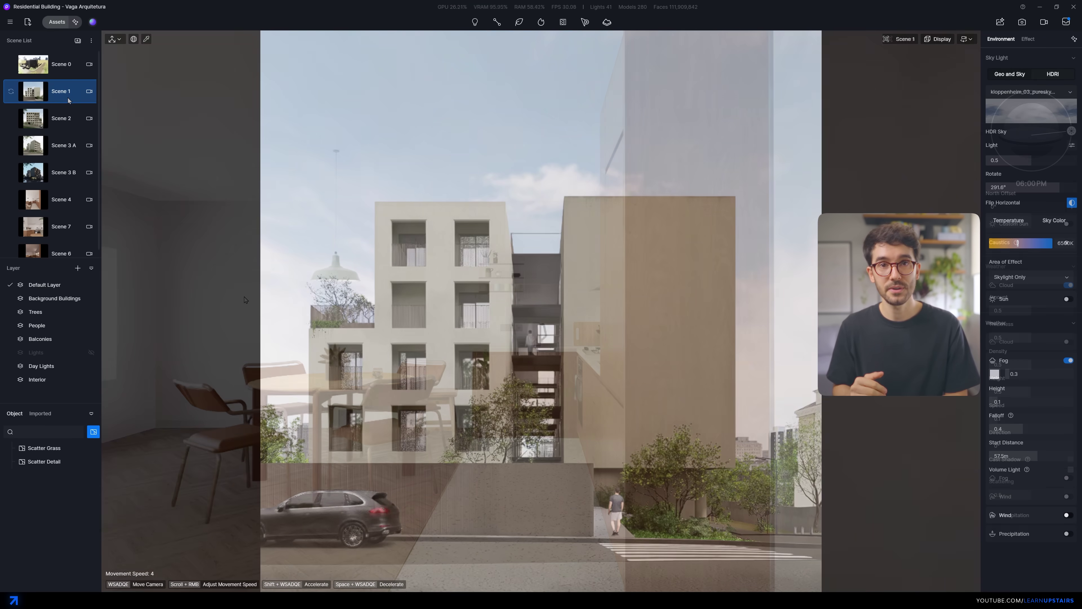
click(78, 200)
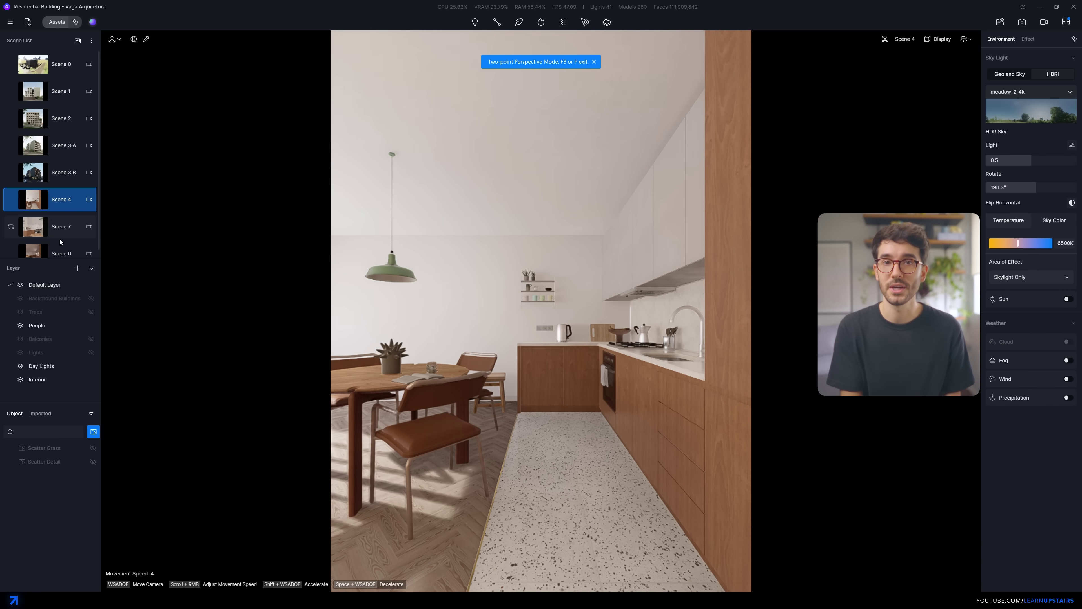
click(56, 252)
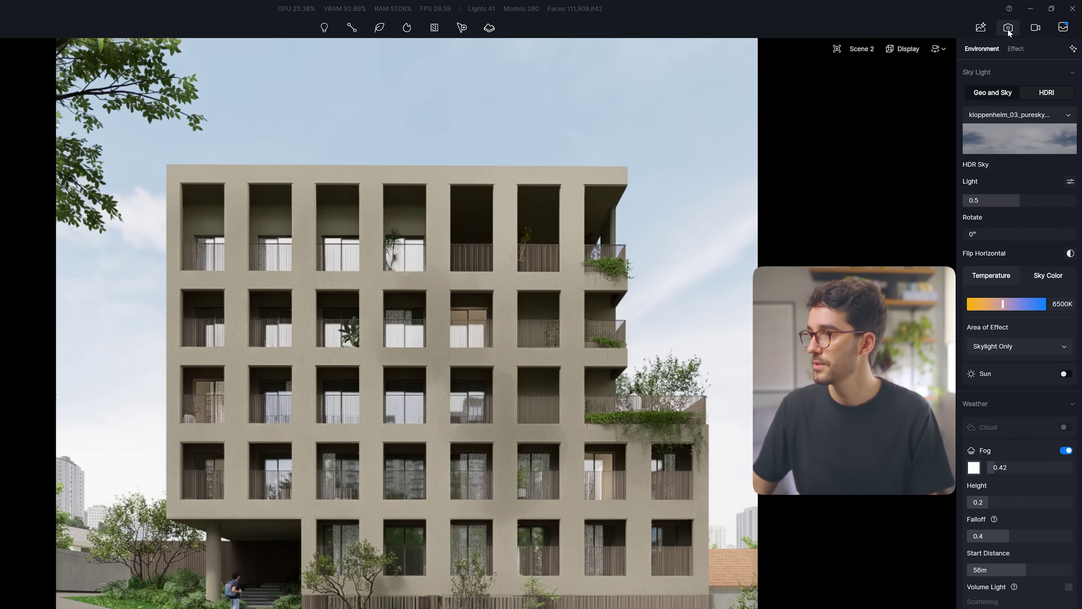
Set up the Scene 2 image render with the 6k preset size and Channels enabled, checking the channel options
click(1021, 22)
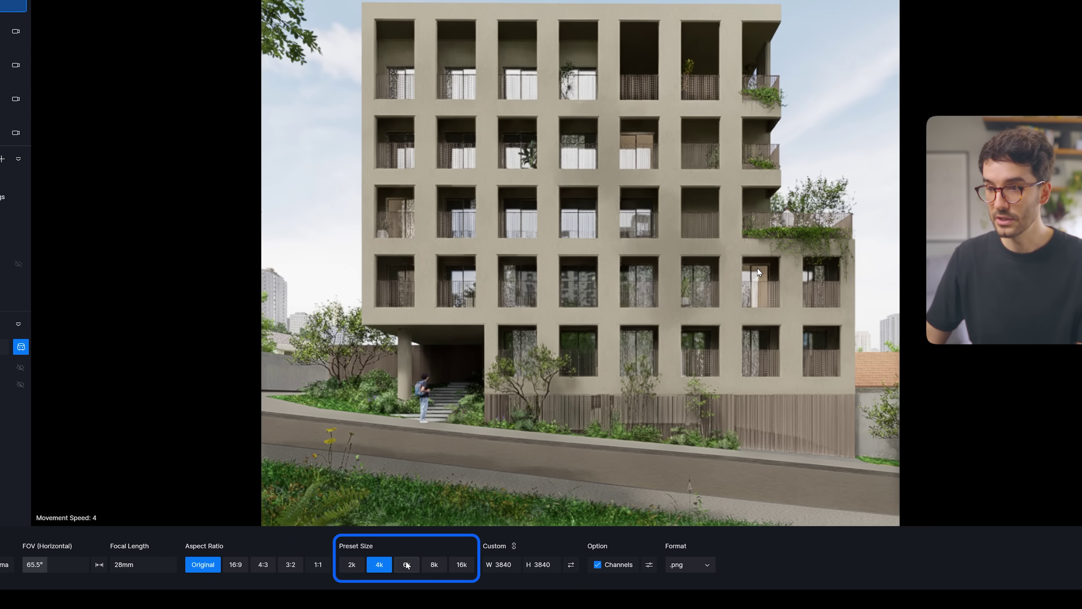
click(598, 565)
click(648, 564)
click(648, 565)
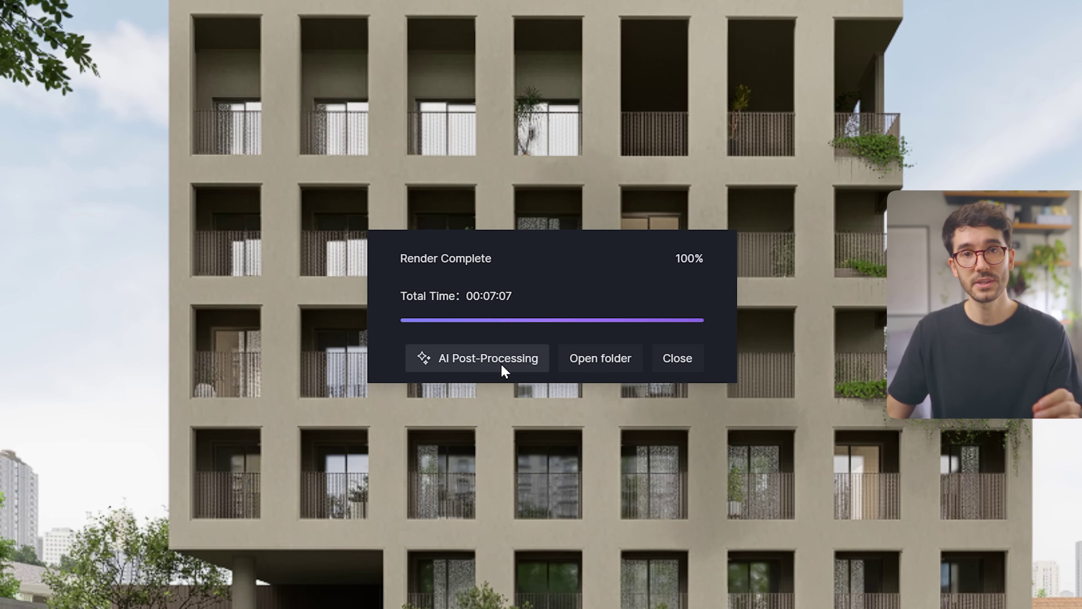
Send the finished render to AI Post-Processing and look at its list of source images
click(428, 367)
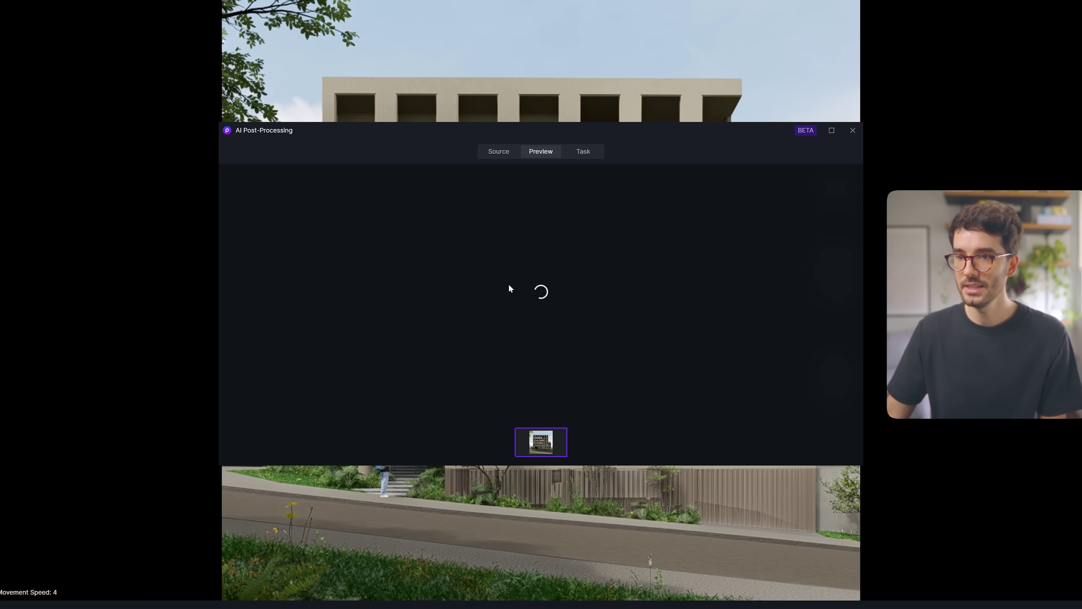
click(499, 152)
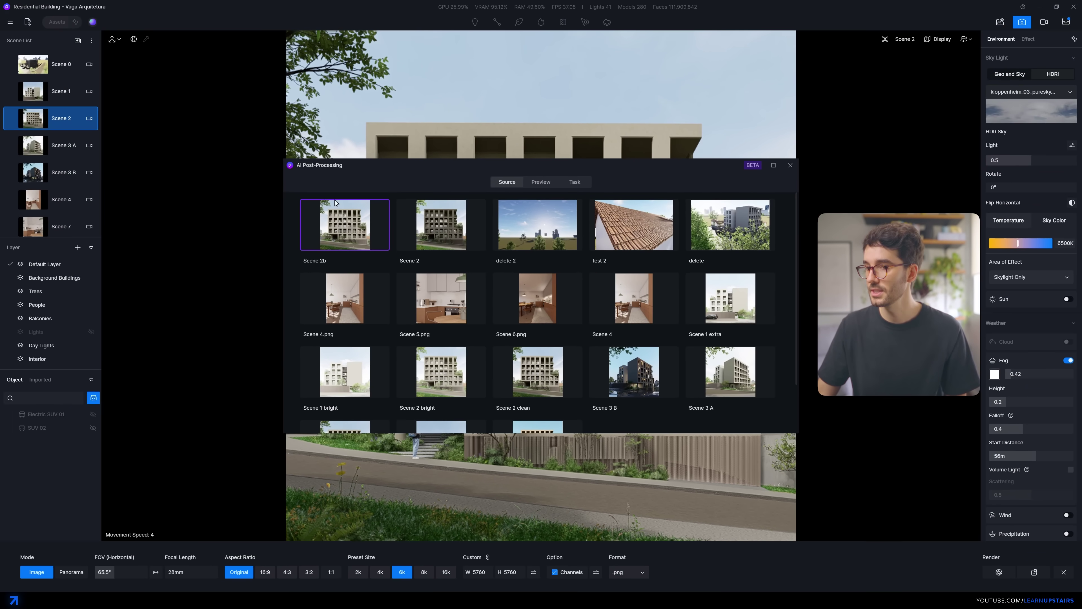
Reopen AI Post-Processing, preview the Scene 2b render and show its AI Enhancer settings
click(999, 21)
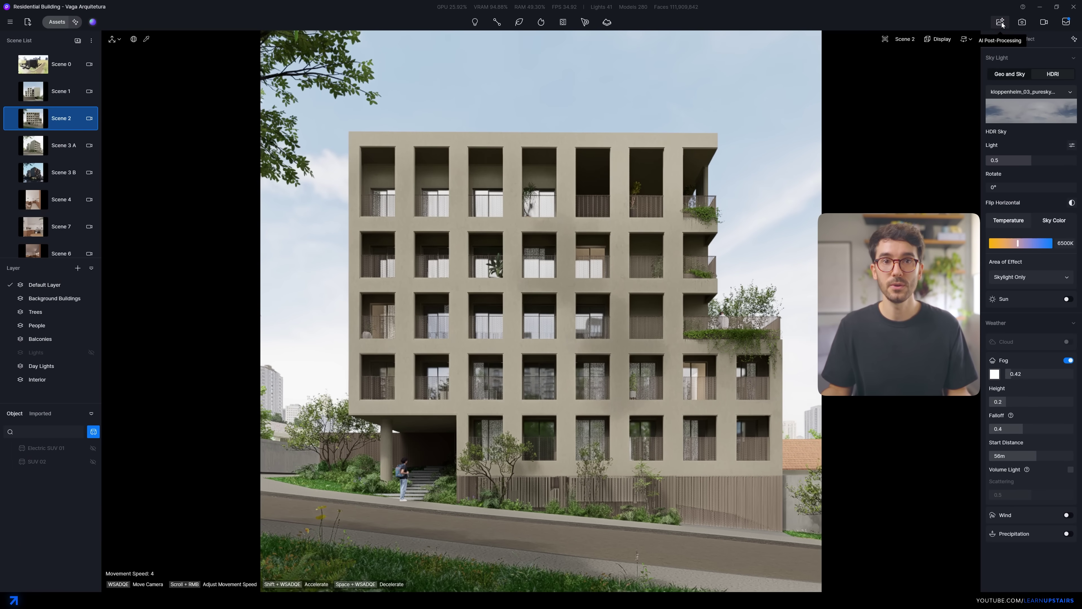
click(981, 28)
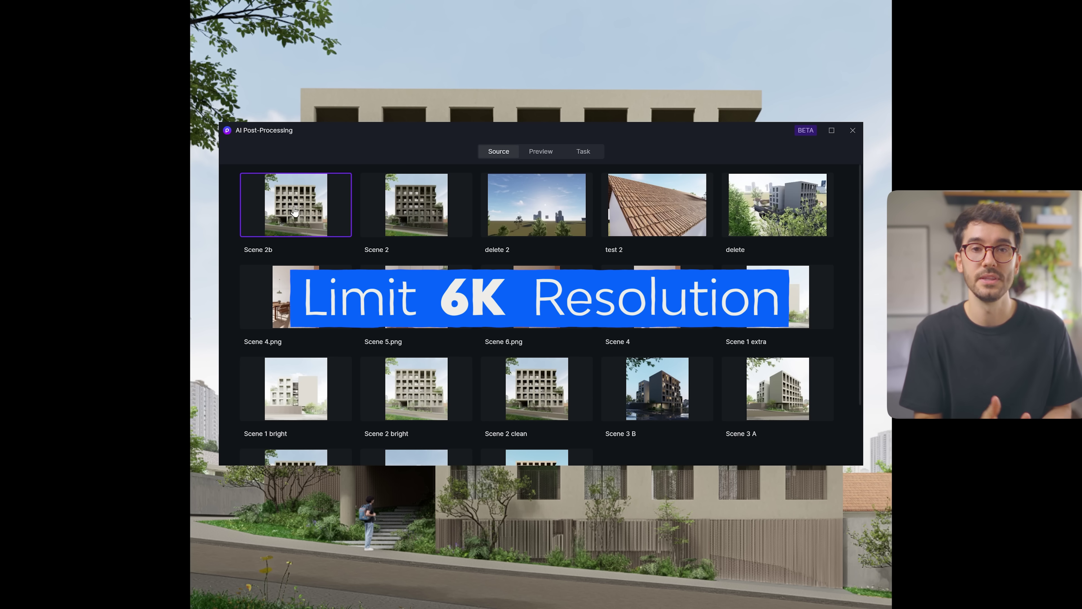
double_click(295, 210)
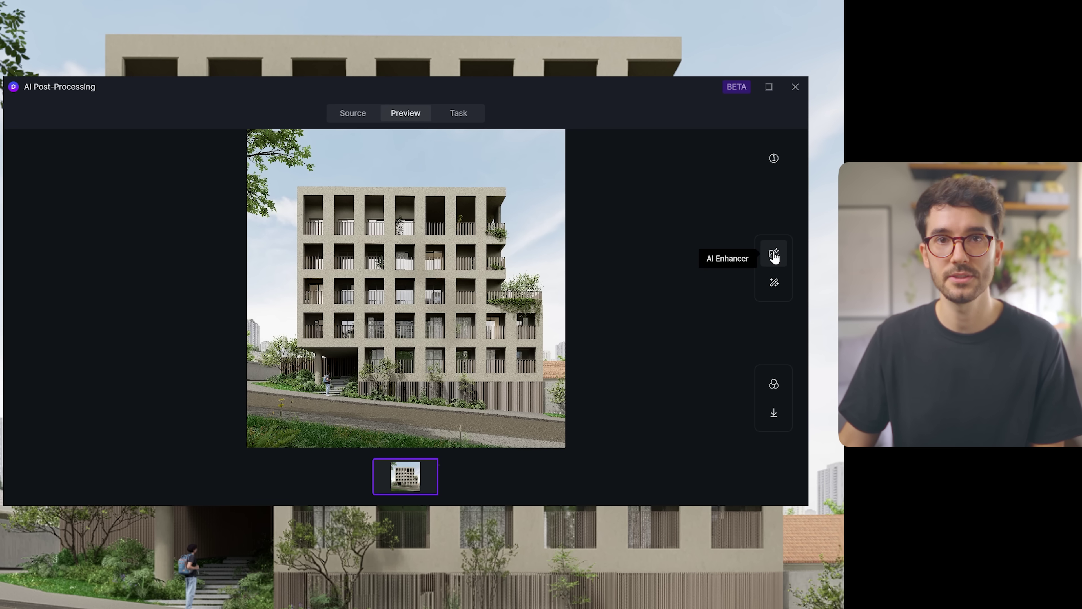
click(774, 254)
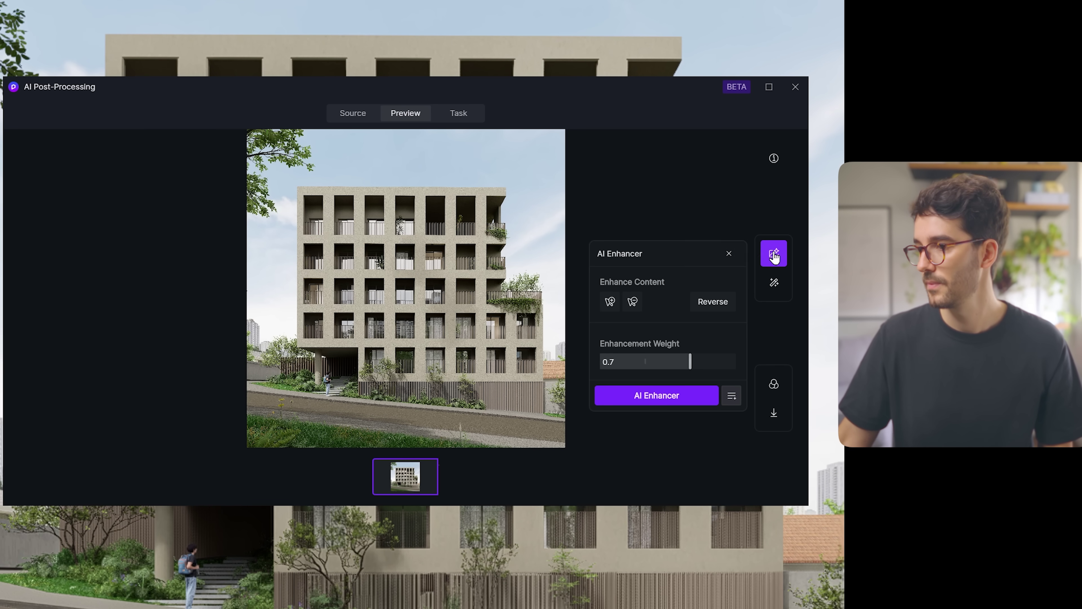
Try selecting the building facade as enhance content and clear the selection again
click(609, 301)
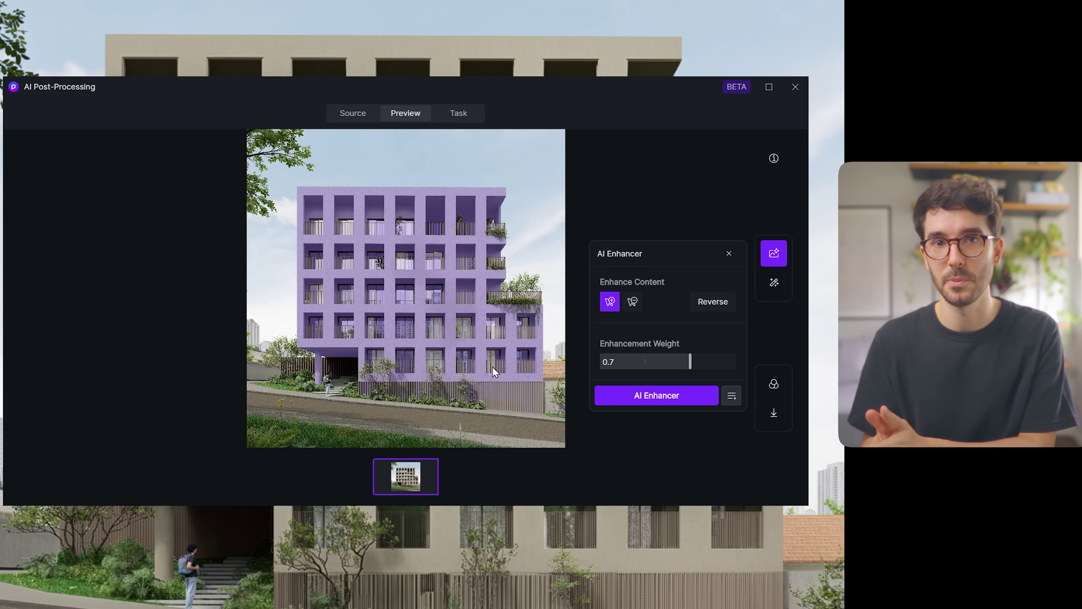
click(632, 301)
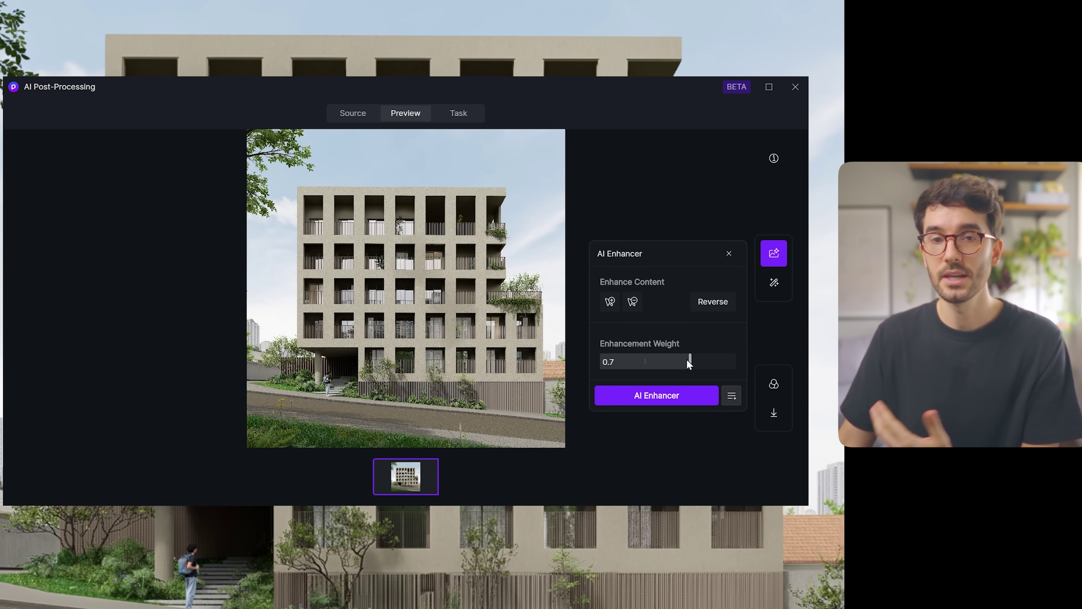
Try an enhancement weight of 0.4 and return it to 0.7
drag(689, 361, 672, 360)
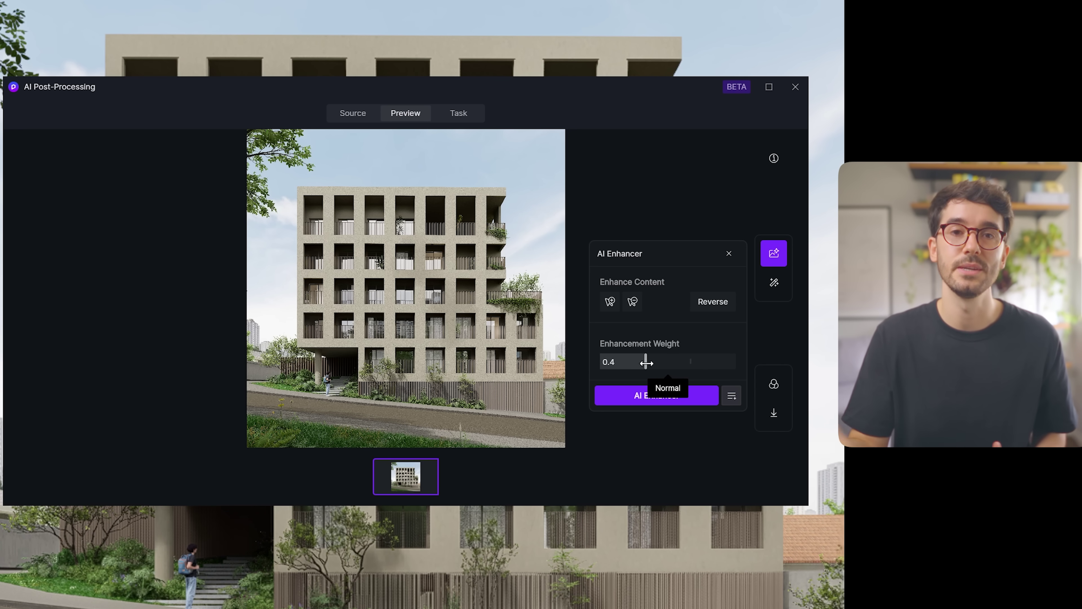
drag(646, 362, 687, 362)
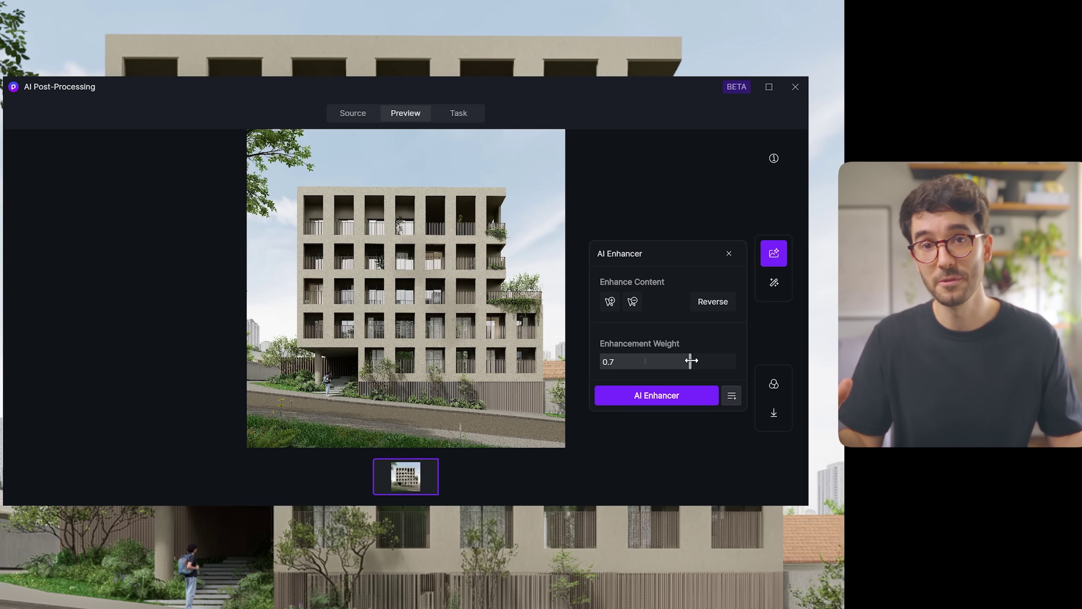
Check the specified content settings and run the AI Enhancer on the Scene 2b render with an enhancement weight of 0.7
click(732, 395)
click(610, 302)
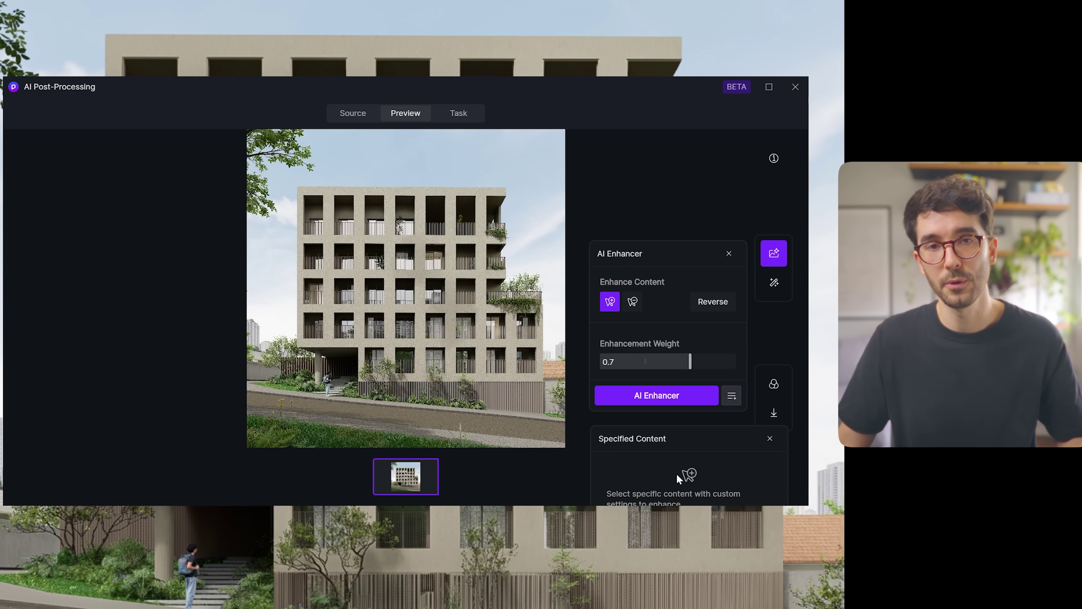
click(610, 301)
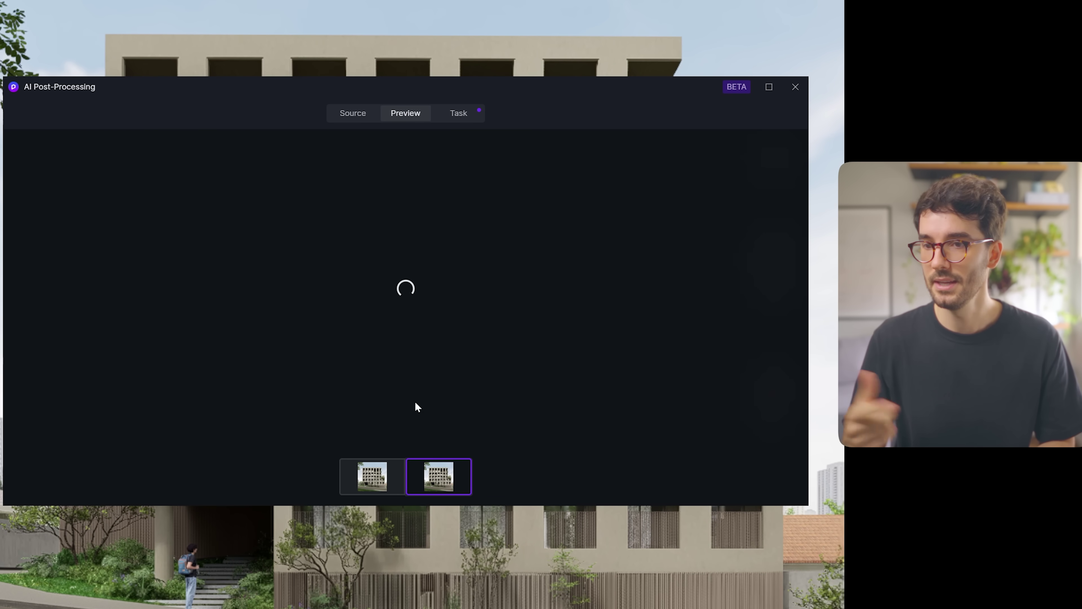
Open the AI Post-Processing task list to view the enhanced Scene 2b image
click(448, 116)
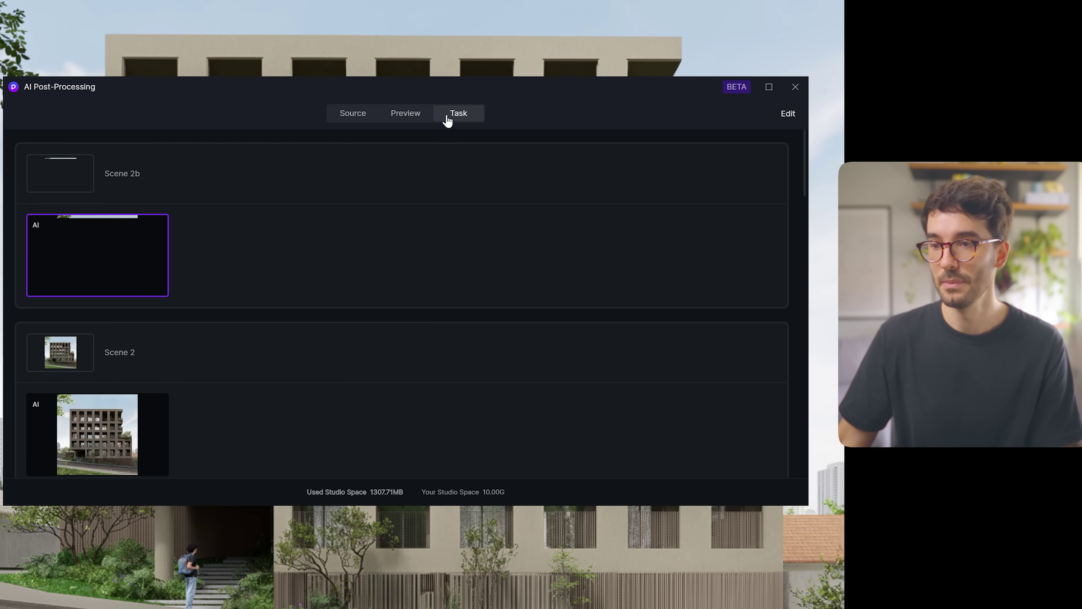
Download the enhanced Scene 2b image as a PNG named Scene 2b_upscale01 in the New folder
mouse_move(153, 287)
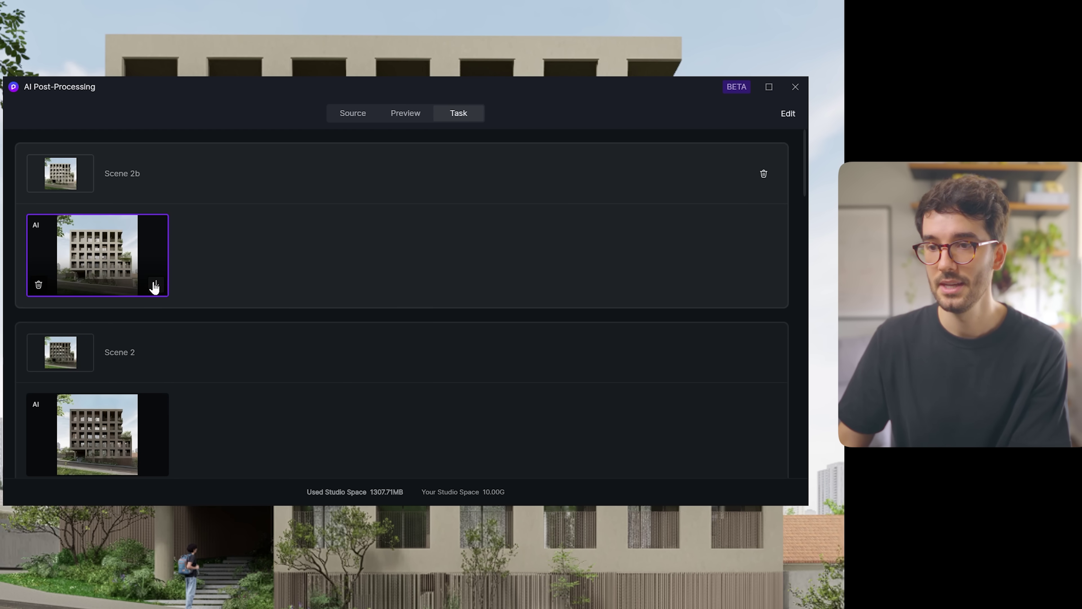
click(157, 286)
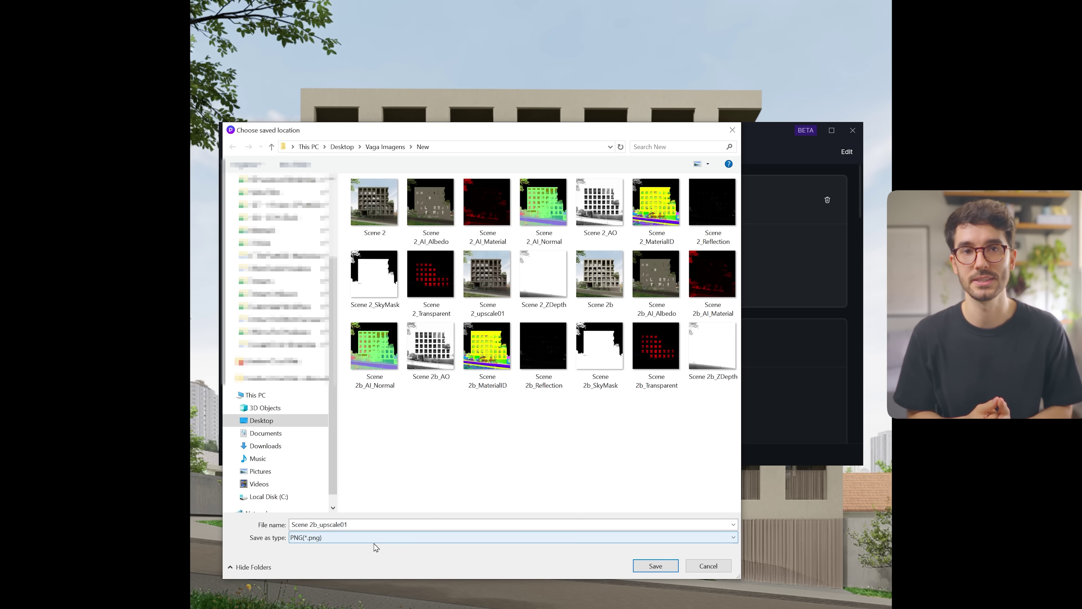
click(650, 566)
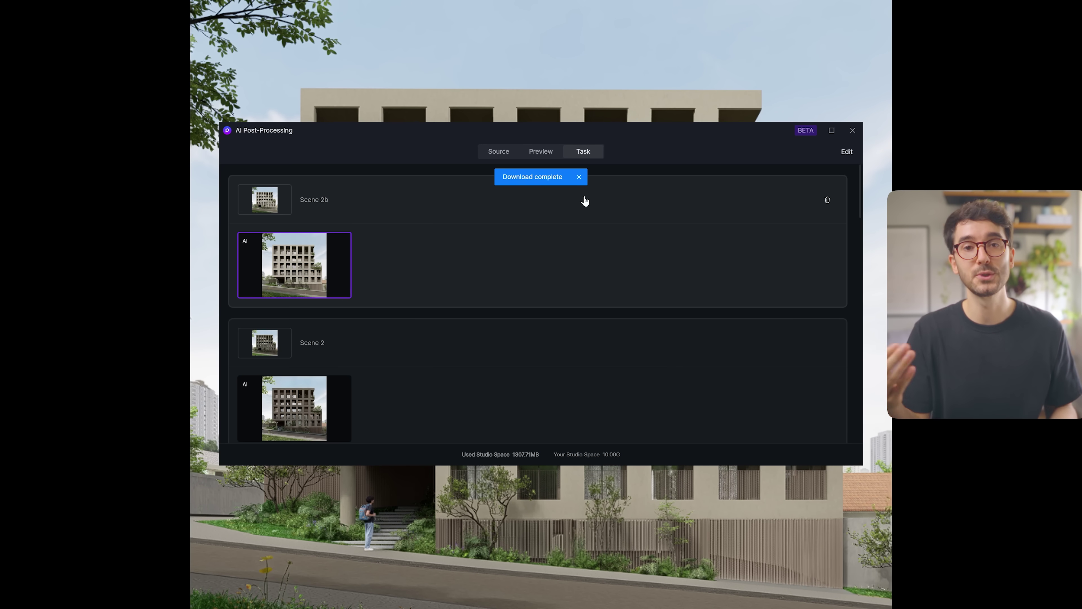
Compare the Scene 2b render before and after enhancement across the facade in the preview
click(546, 154)
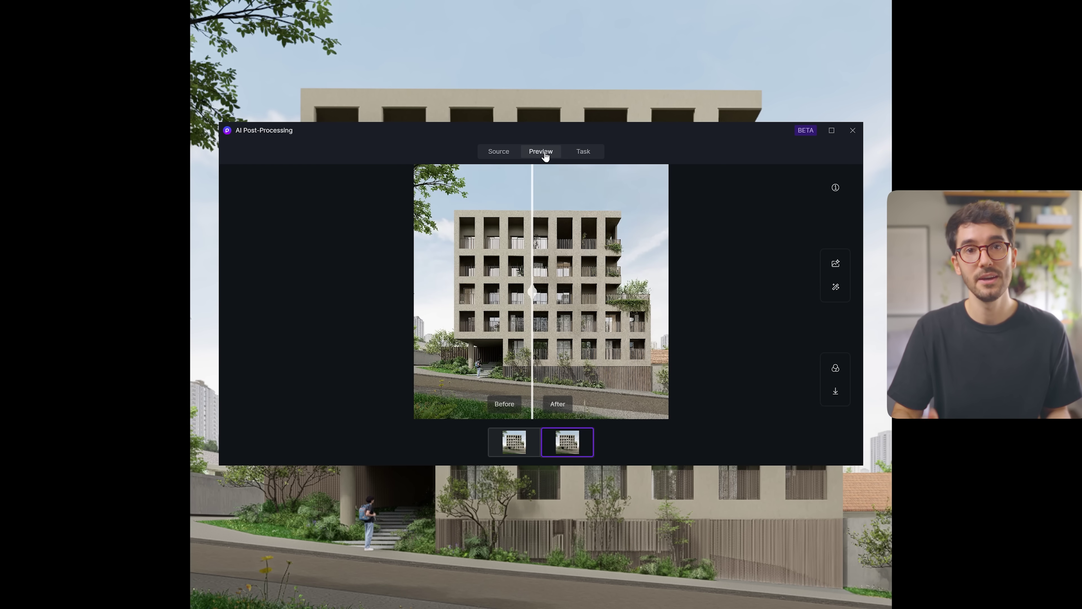
mouse_move(530, 292)
mouse_down()
mouse_move(404, 299)
mouse_move(676, 322)
mouse_move(536, 305)
mouse_up()
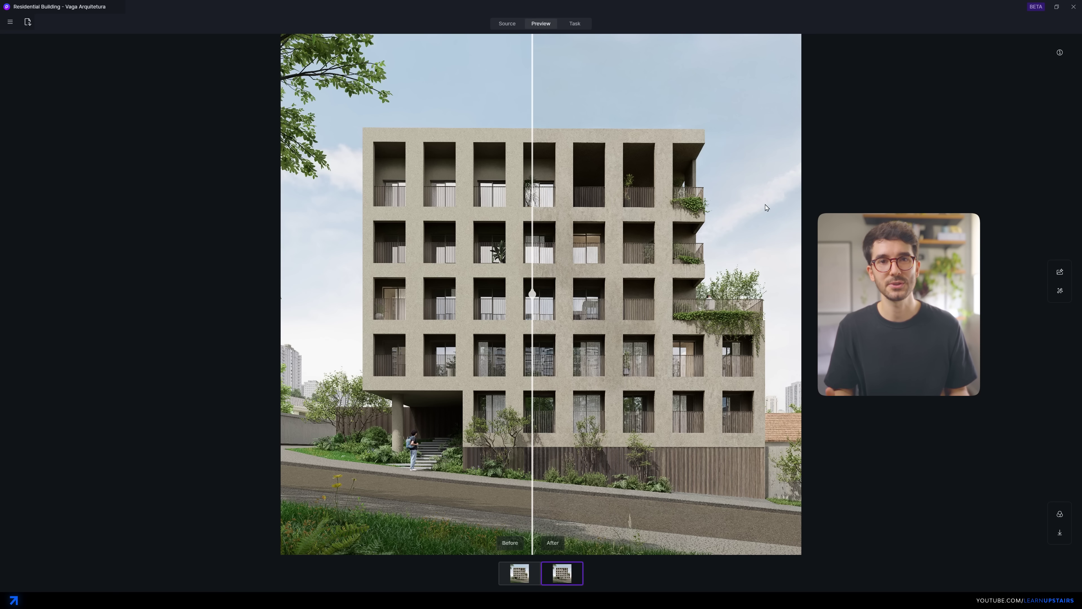
drag(527, 293, 696, 306)
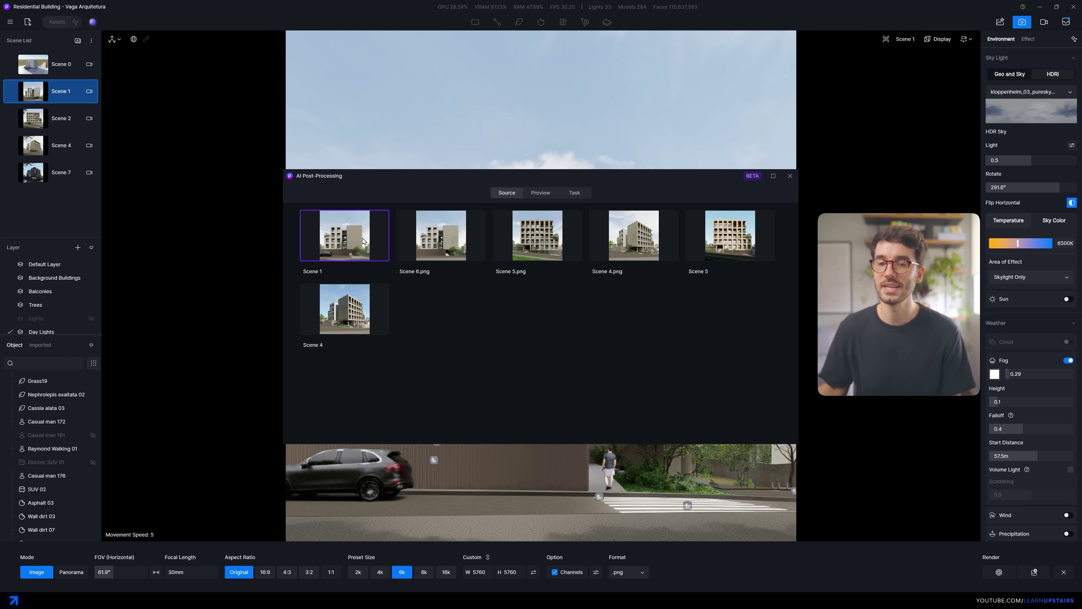
Open the Scene 1 render in the preview and examine AI Style Transfer's Stylized and Realistic presets and its weight settings
double_click(363, 239)
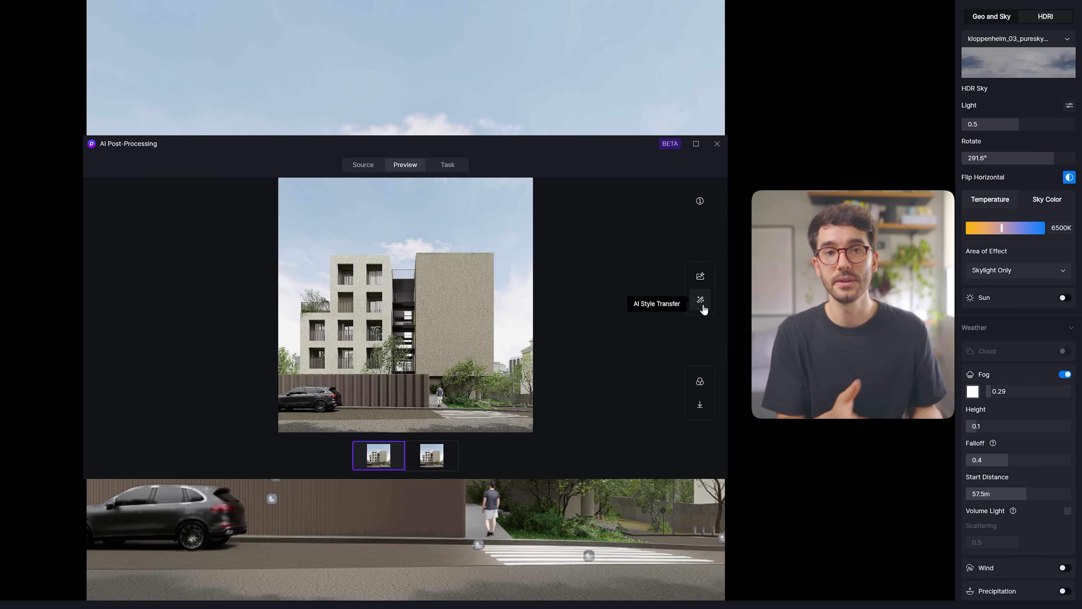
click(699, 301)
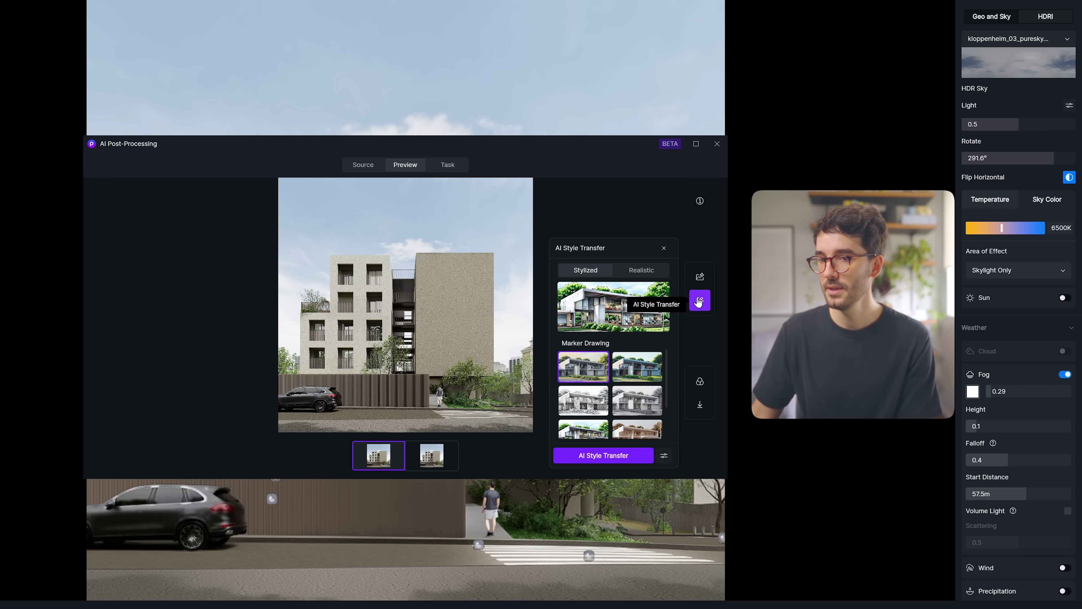
click(638, 271)
click(601, 271)
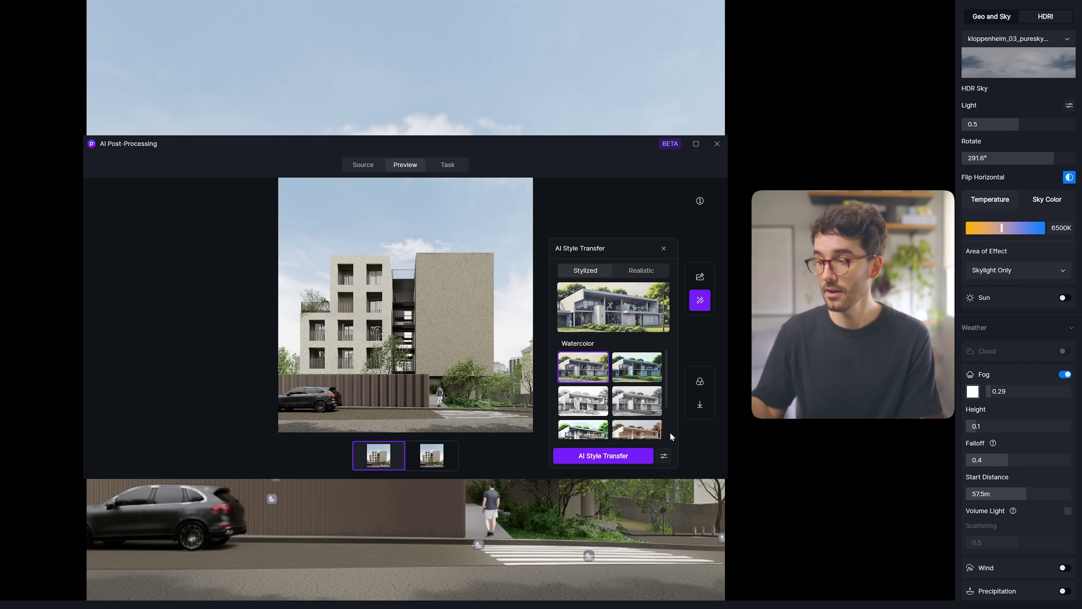
click(663, 456)
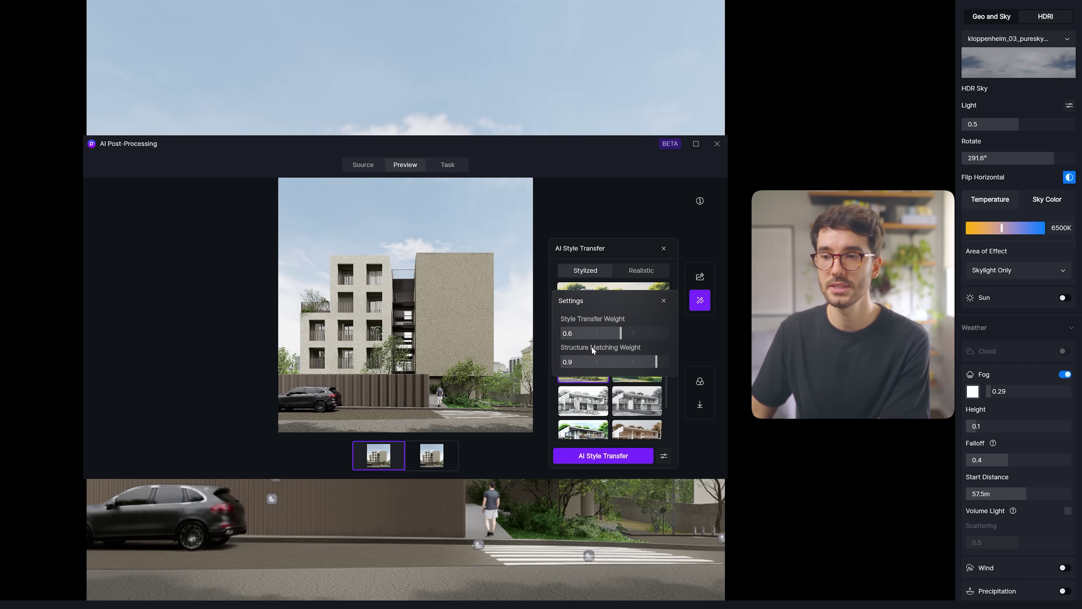
click(663, 455)
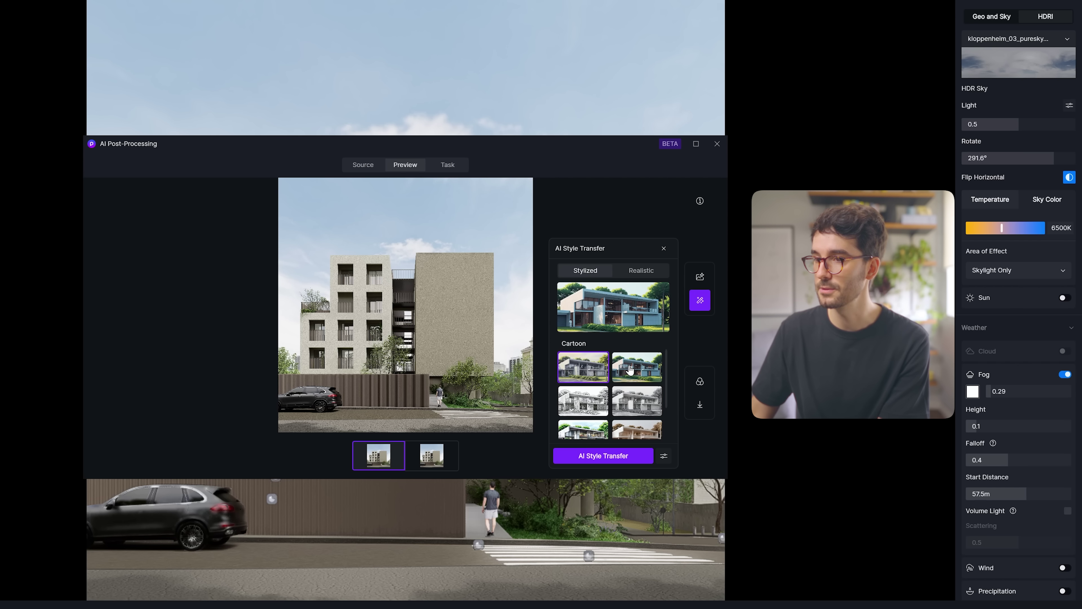
click(641, 270)
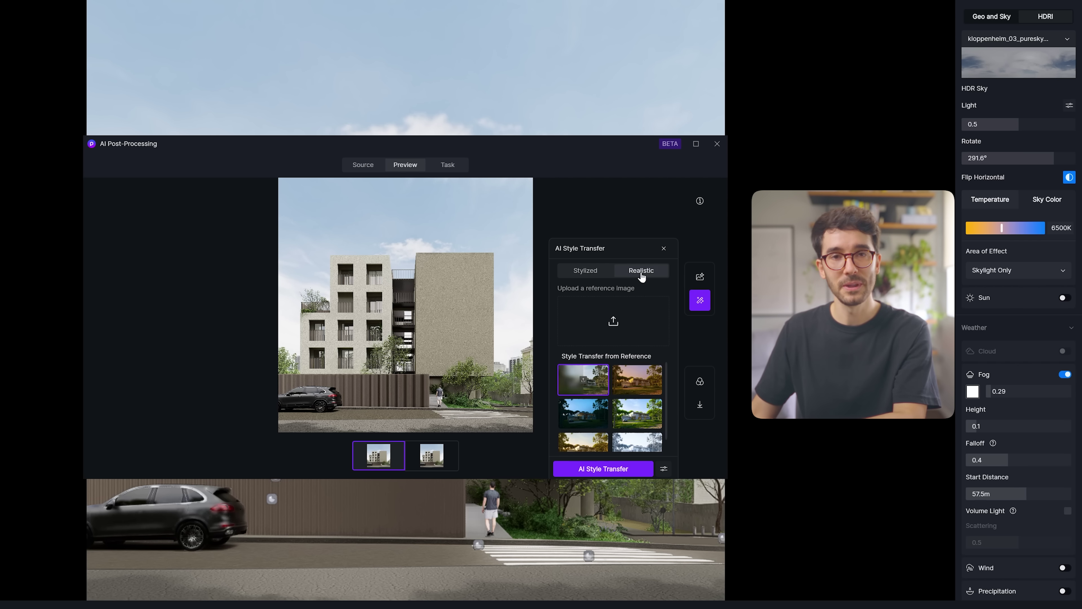
click(601, 271)
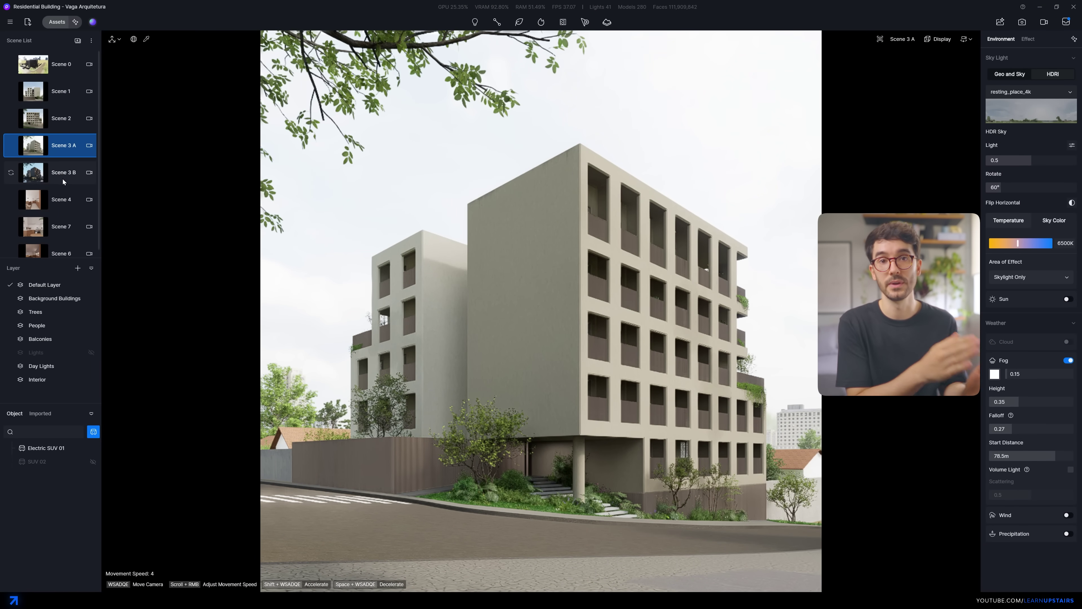
Switch to Scene 3 B, and inspect individual plants in the garden bed beside the entrance stairs by selecting them
click(62, 179)
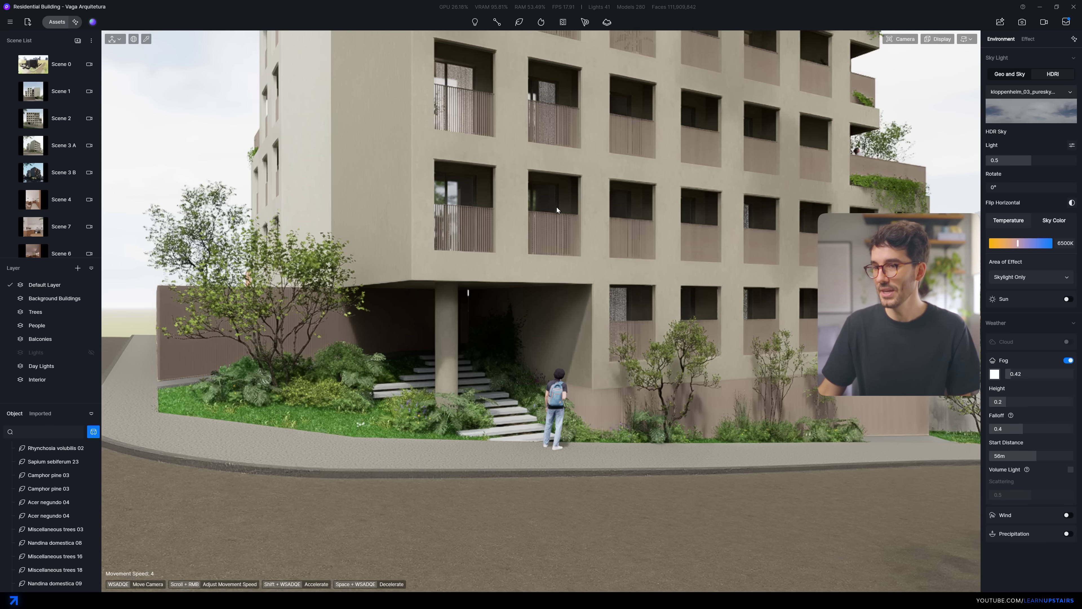
key(w)
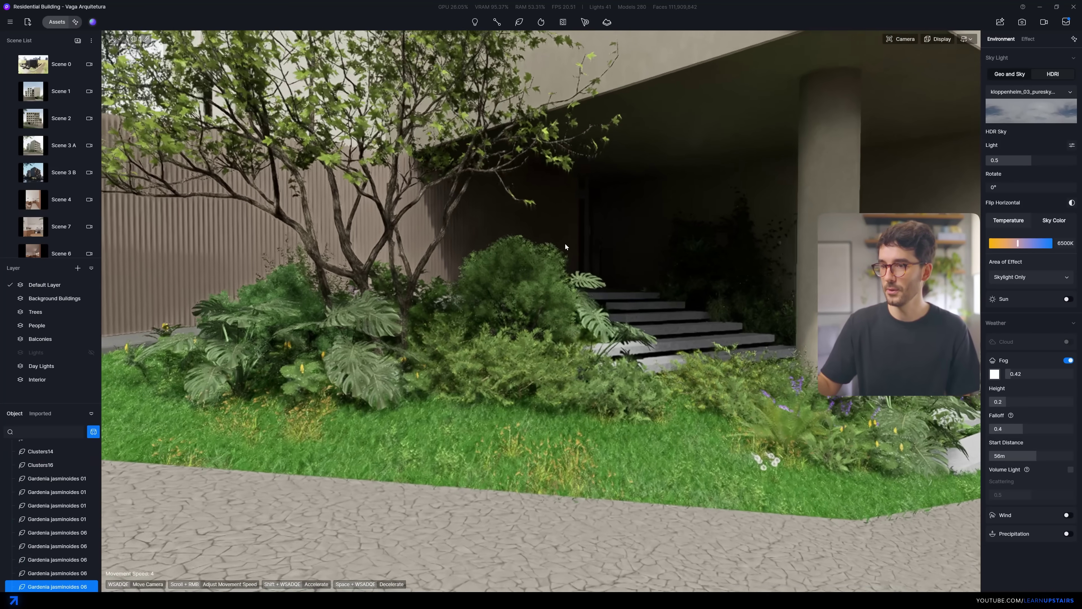
click(396, 380)
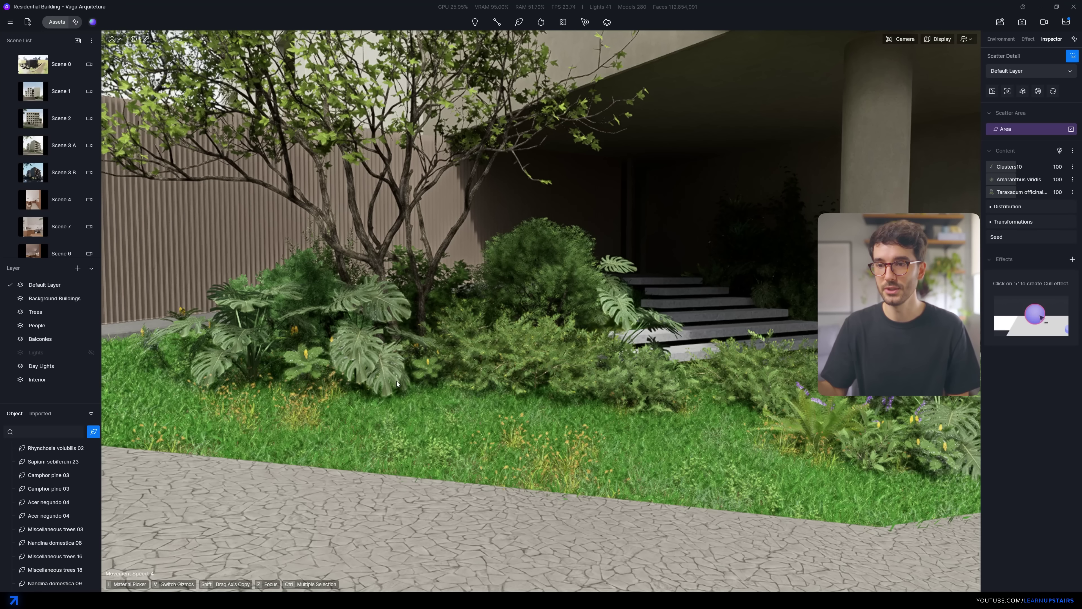
click(546, 358)
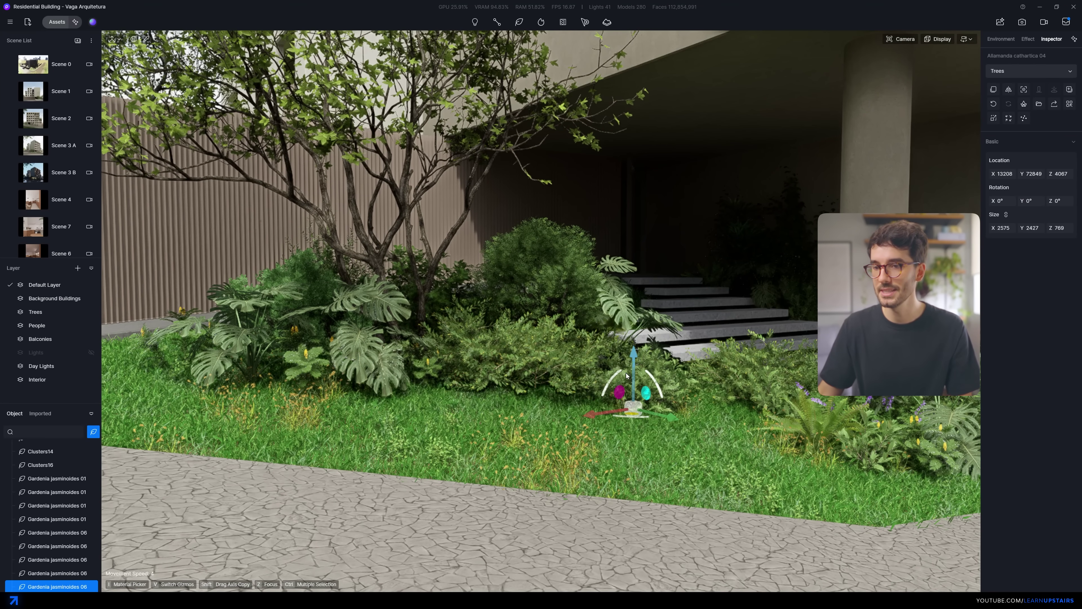
click(414, 297)
key(w)
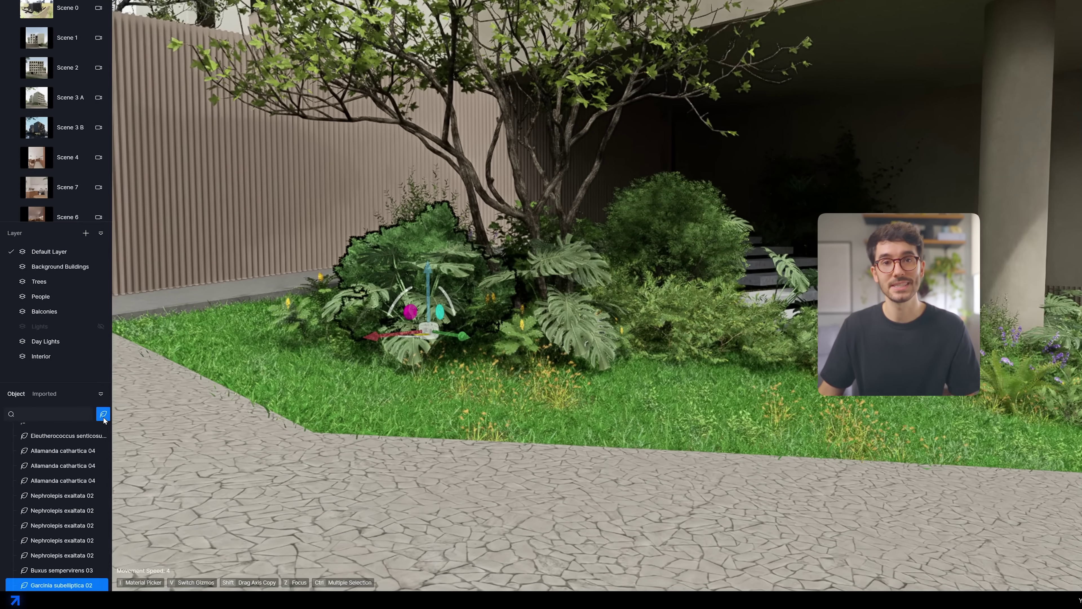
Filter the object list to scatters, hide Scatter Grass and Scatter Detail, and deselect the shrub in the garden bed
click(93, 431)
click(164, 561)
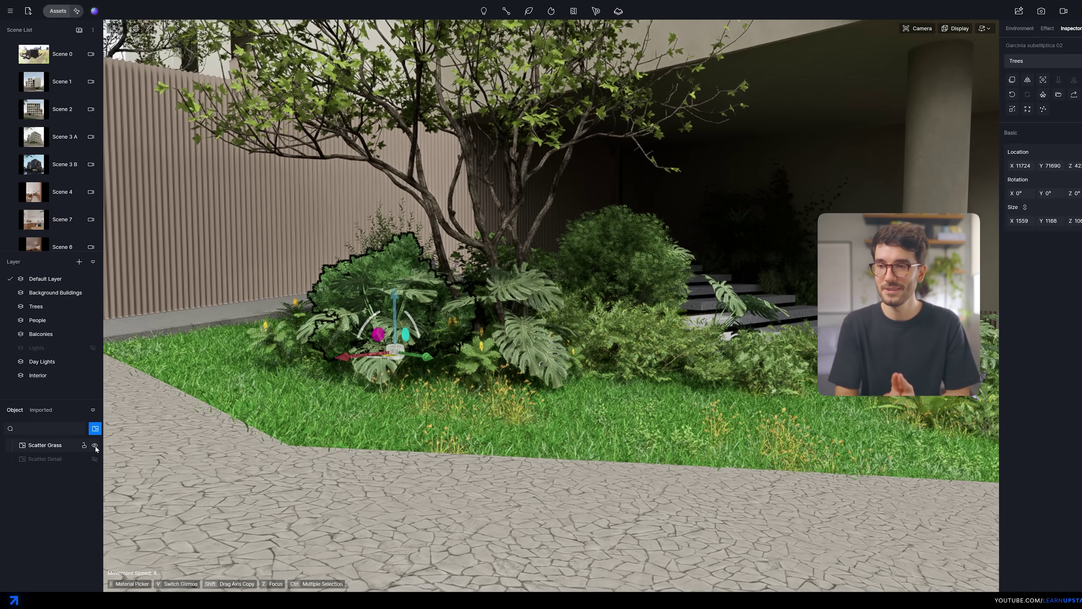
click(95, 445)
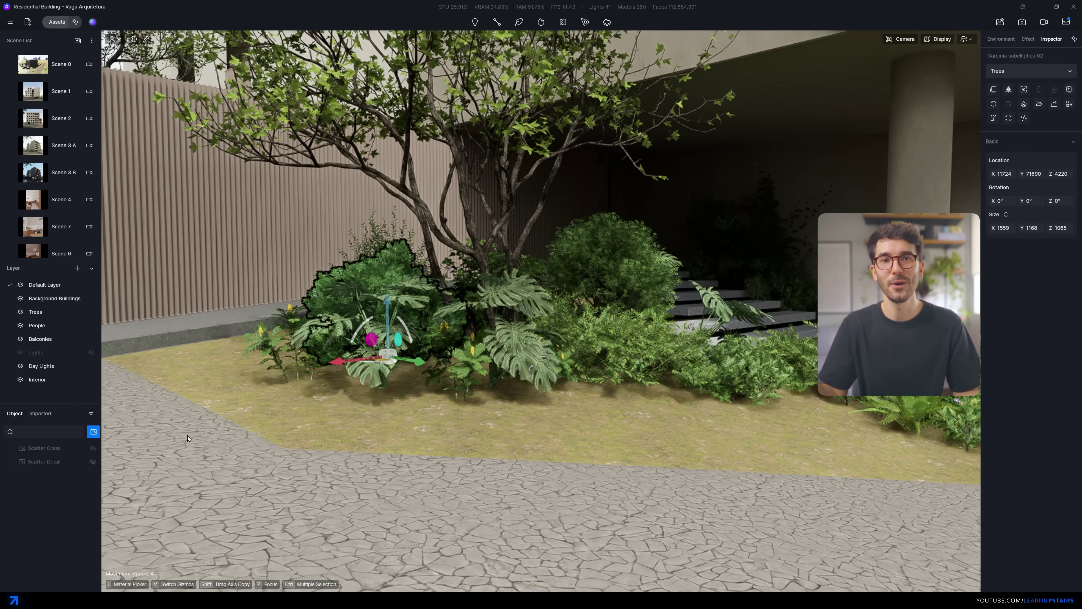
key(d)
key(a)
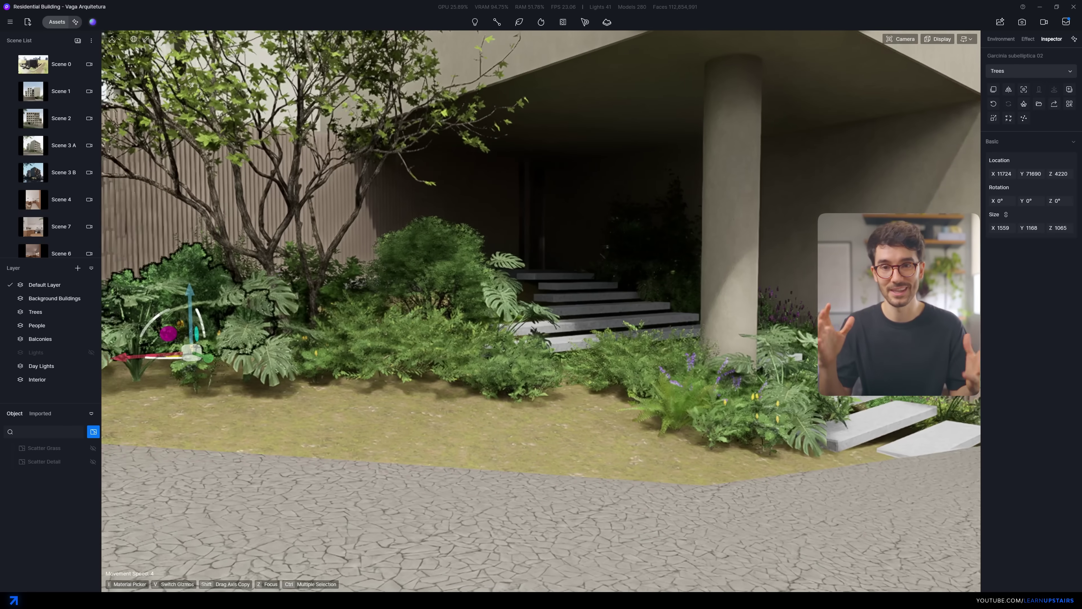
key(a)
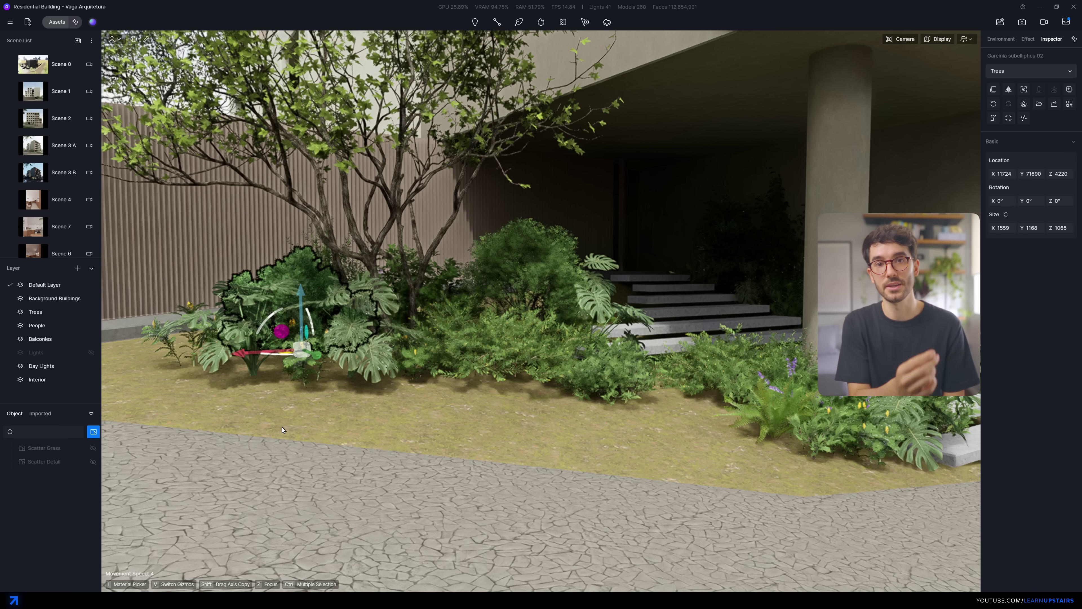
click(283, 430)
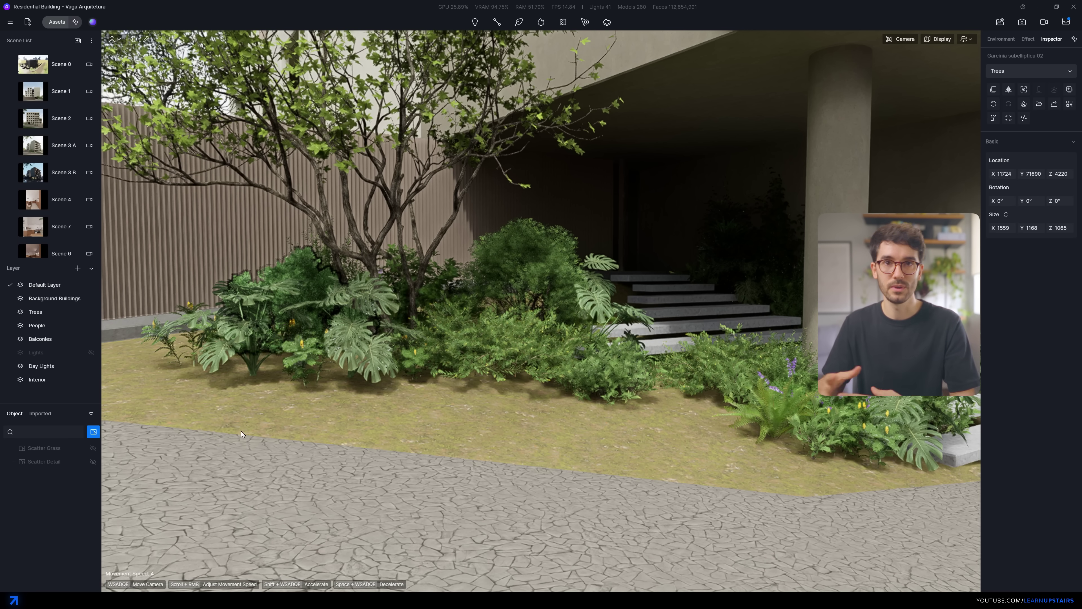
Show Scatter Grass and Scatter Detail again in the garden bed
click(92, 449)
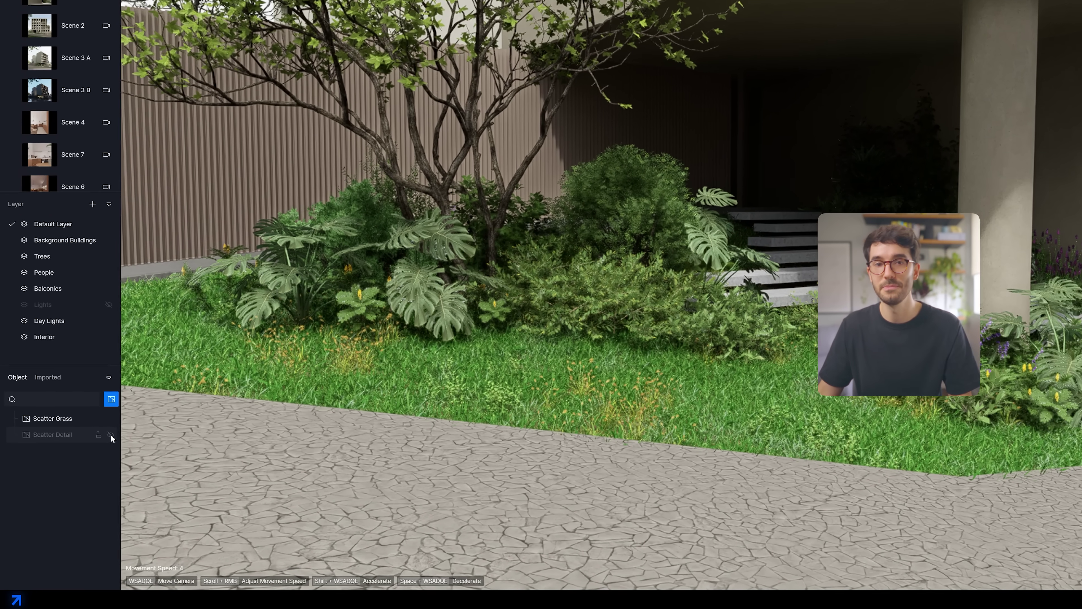
click(93, 461)
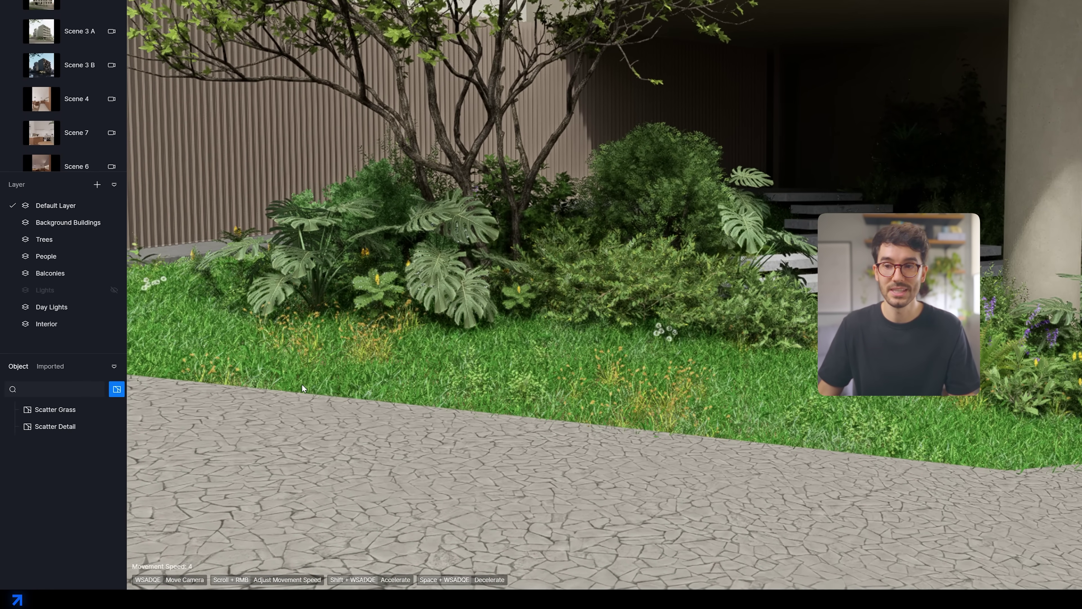
Compare each scatter's contribution by hiding and restoring Scatter Detail and Scatter Grass in turn
key(w)
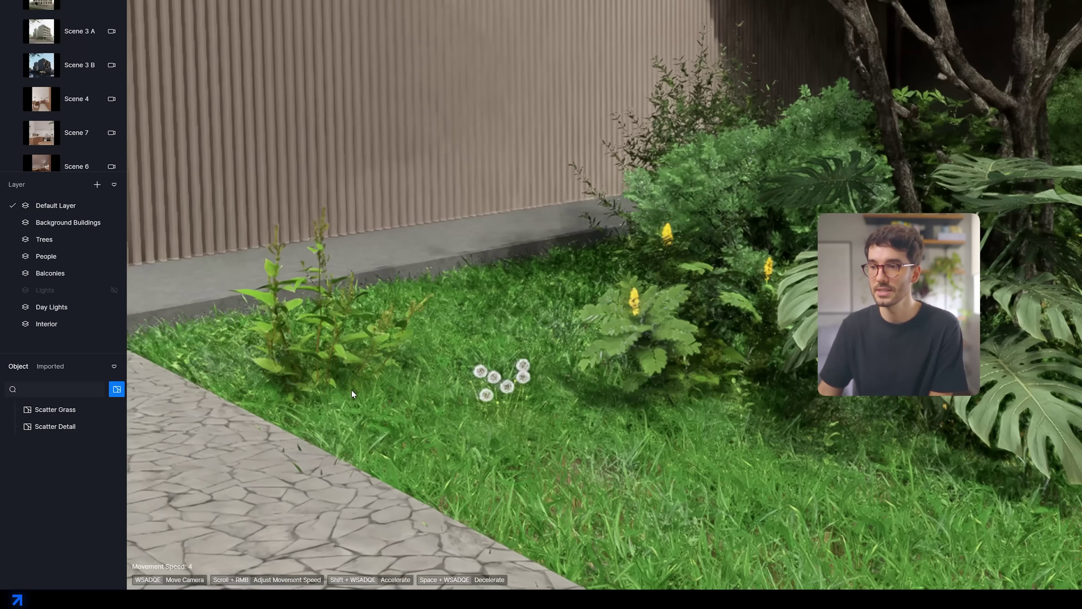
click(116, 426)
click(116, 426)
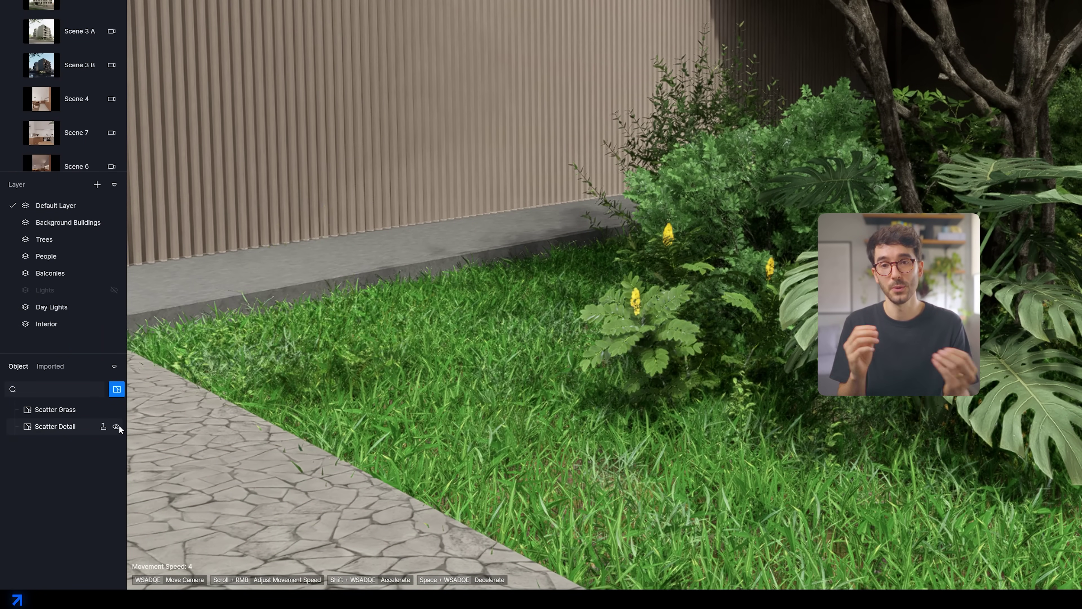
click(116, 409)
key(s)
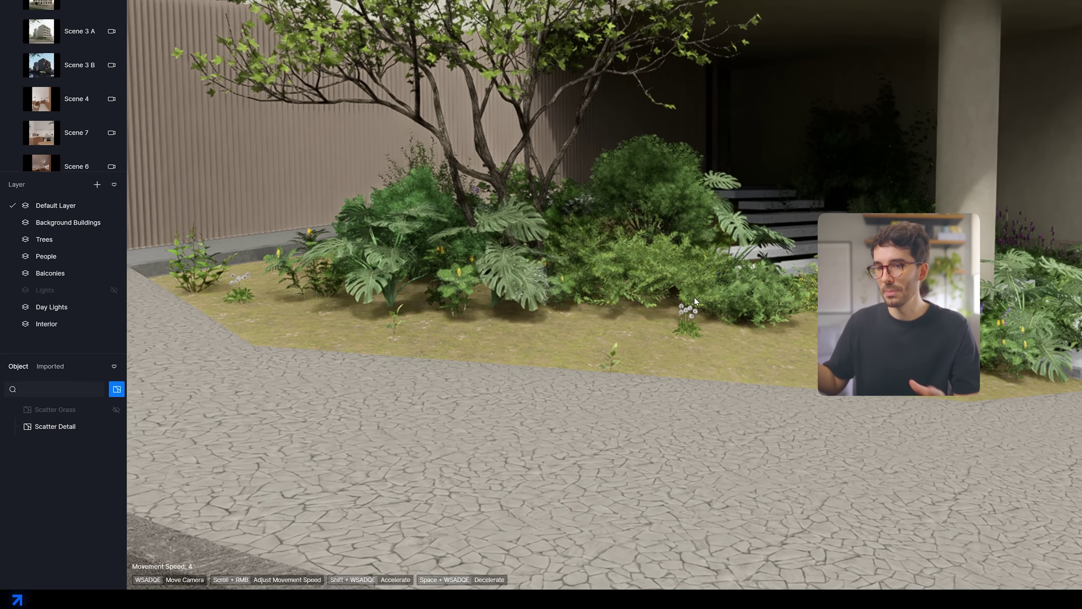
click(116, 410)
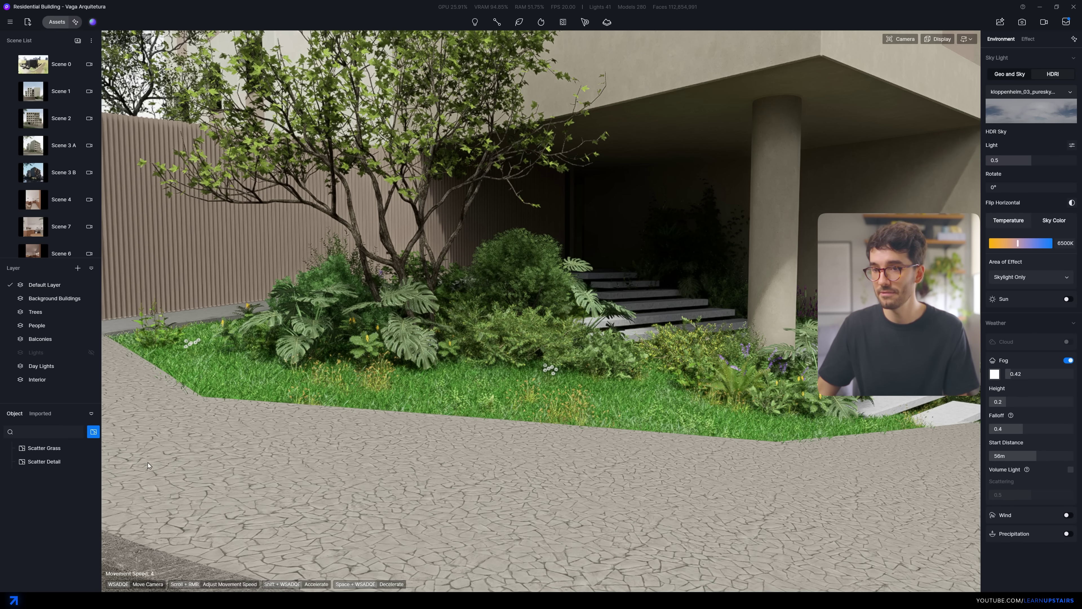
Select Scatter Grass and examine the scaling and probability settings of its individual grass and plant contents
click(69, 447)
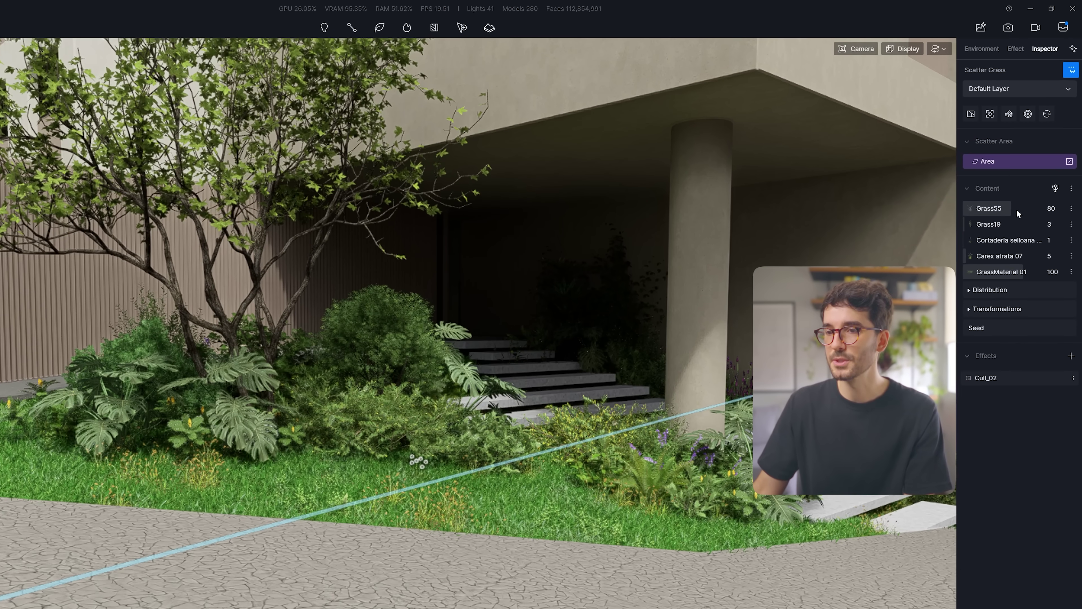
click(1027, 166)
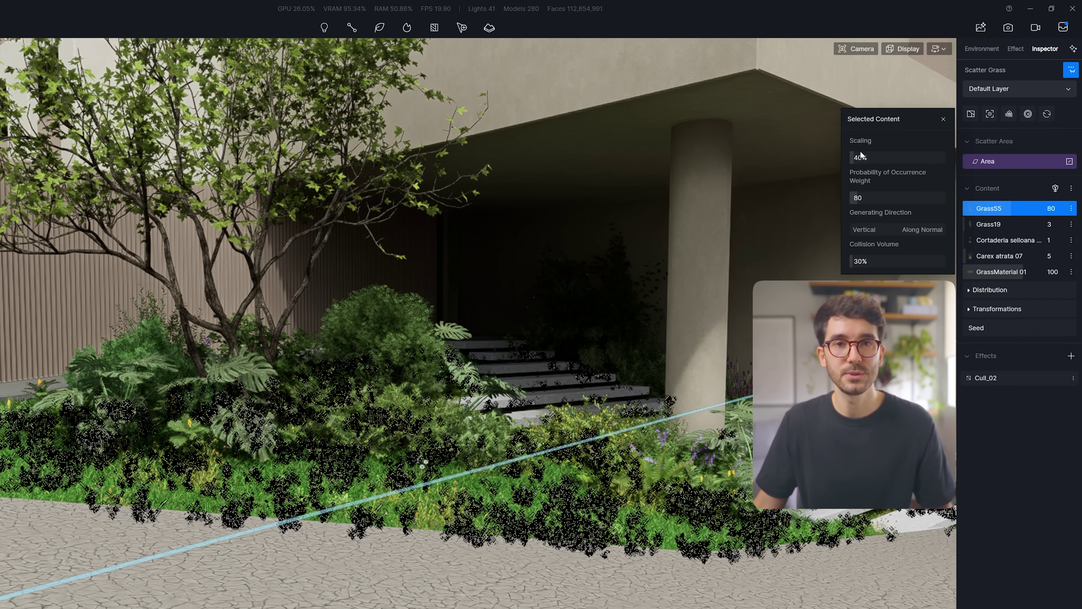
click(988, 224)
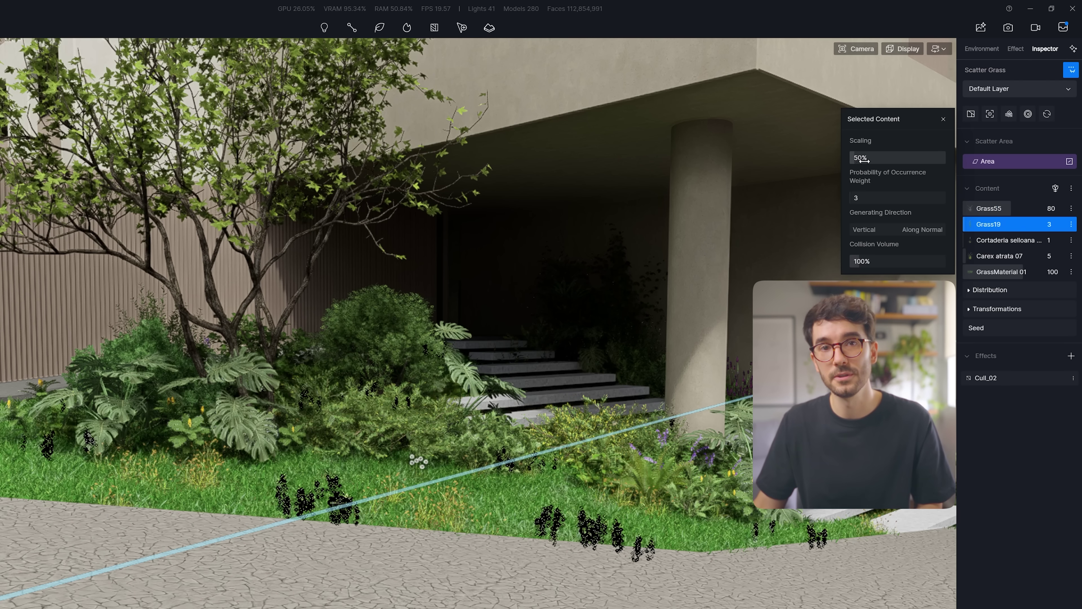
click(979, 240)
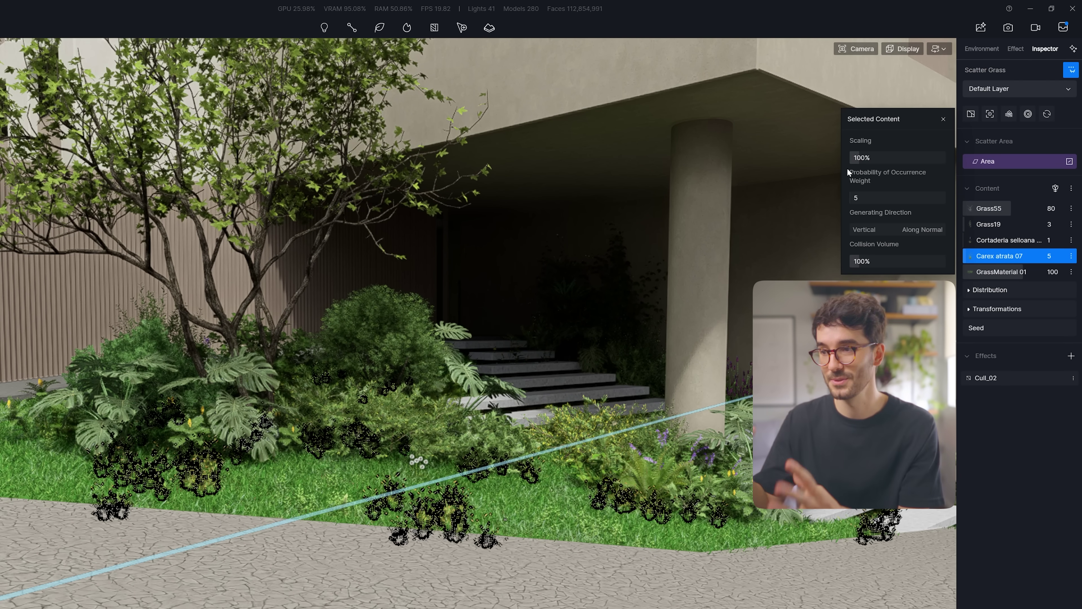
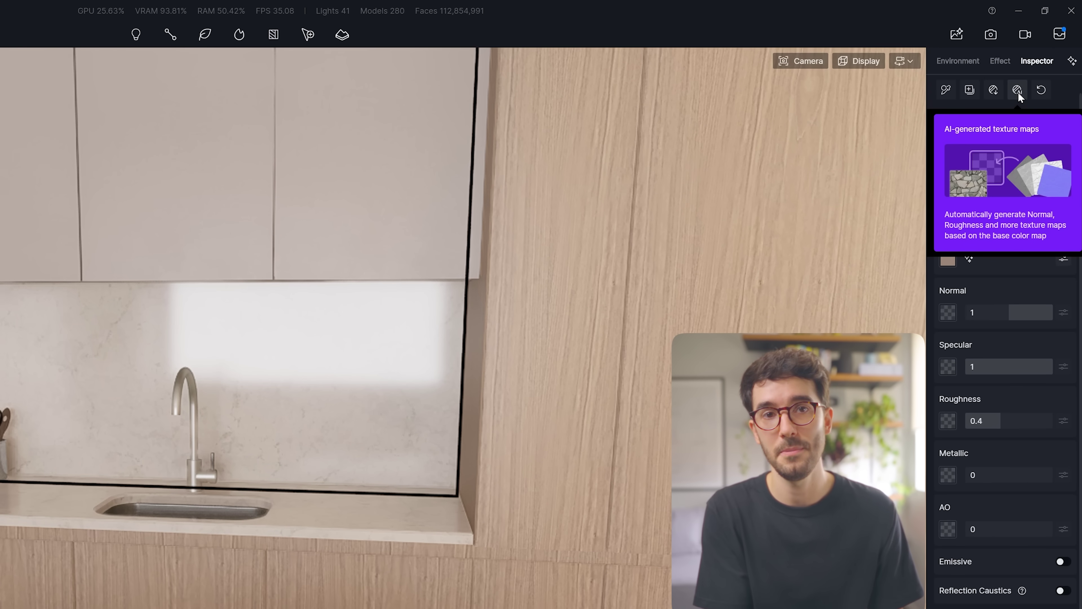
Generate AI texture maps from the base color map for the kitchen's wood cabinet material
click(1015, 93)
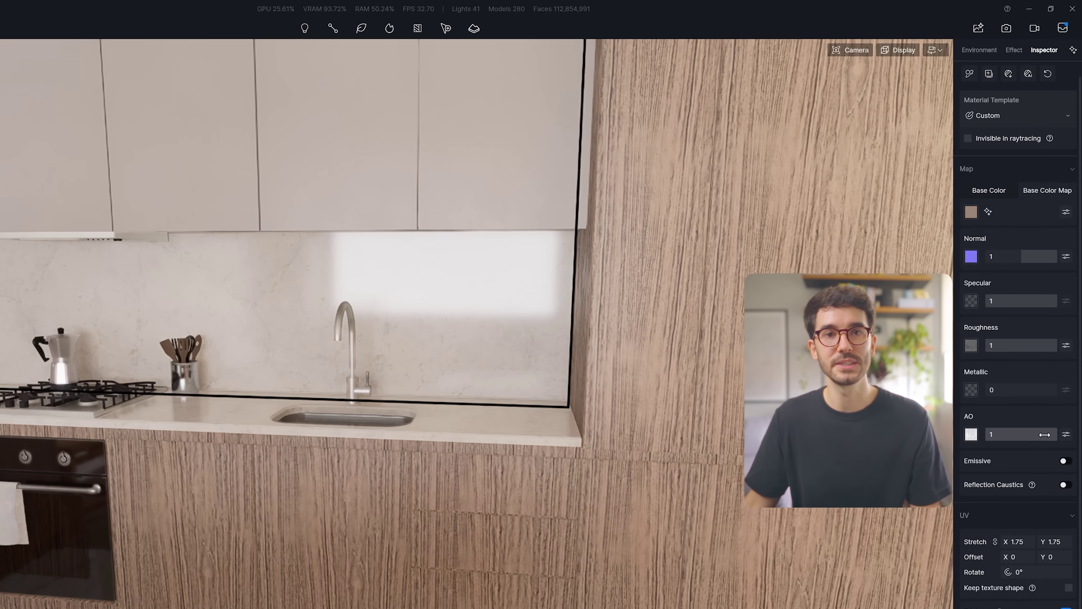
Lower the wood cabinet material's AO to 0.1 and roughness to 0.7, and inspect the cabinets around the kitchen
drag(1014, 506, 975, 508)
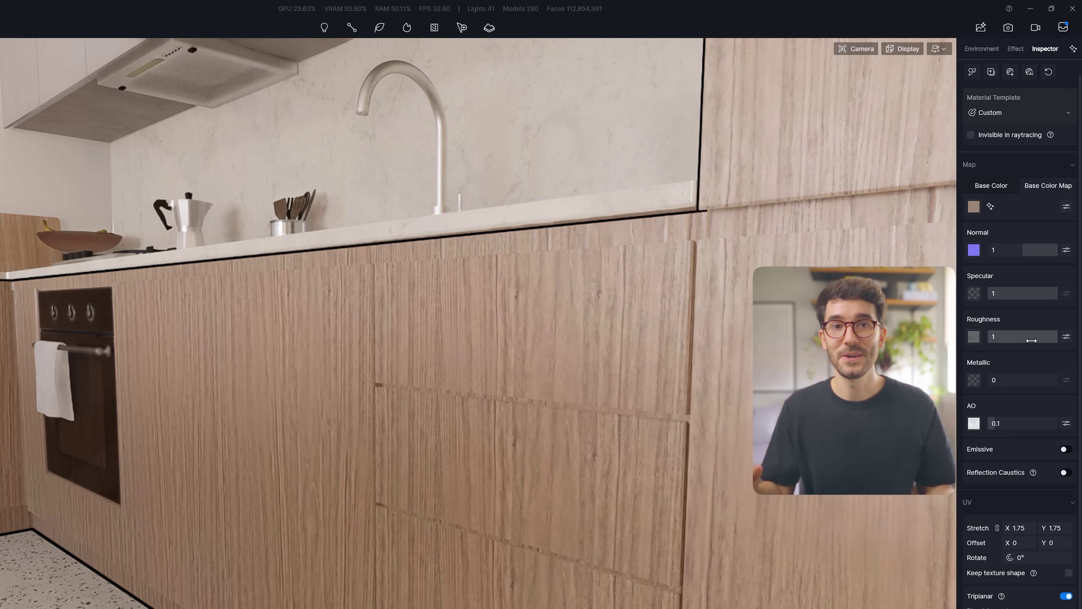
drag(1034, 341, 1016, 341)
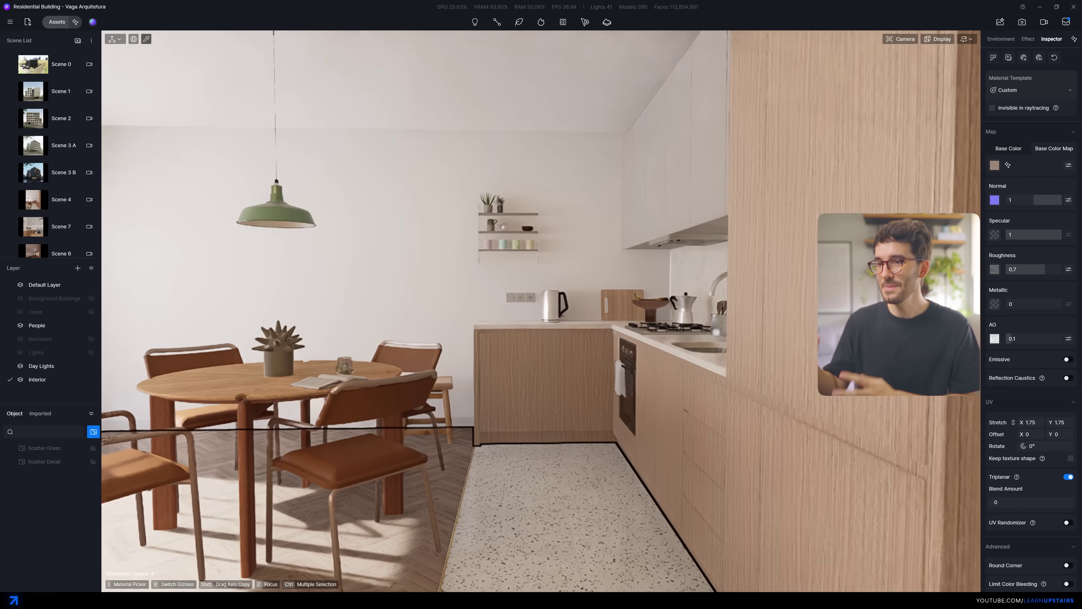
key(w)
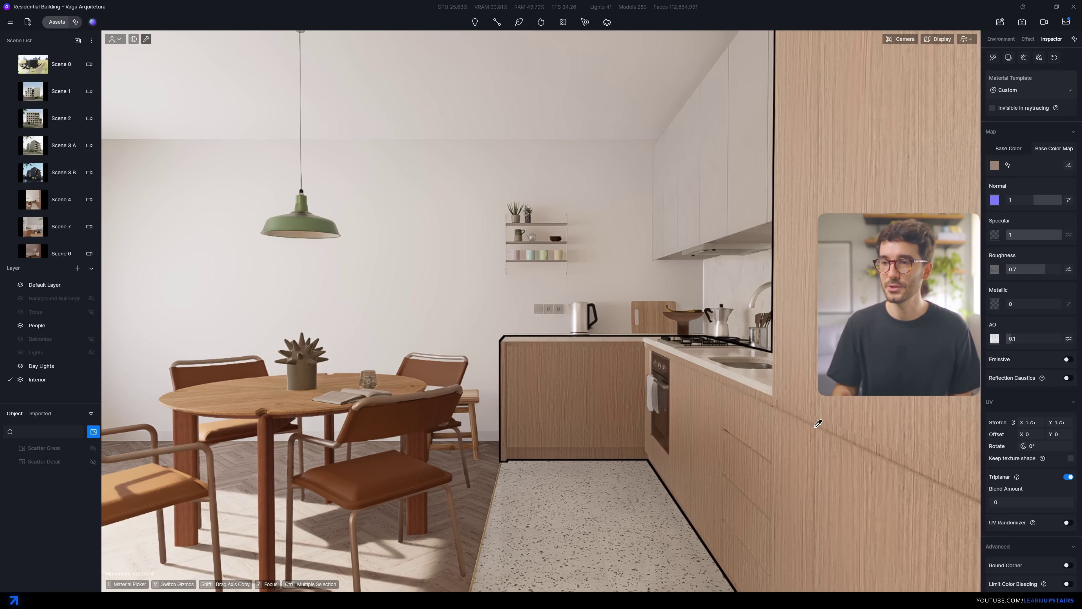
key(d)
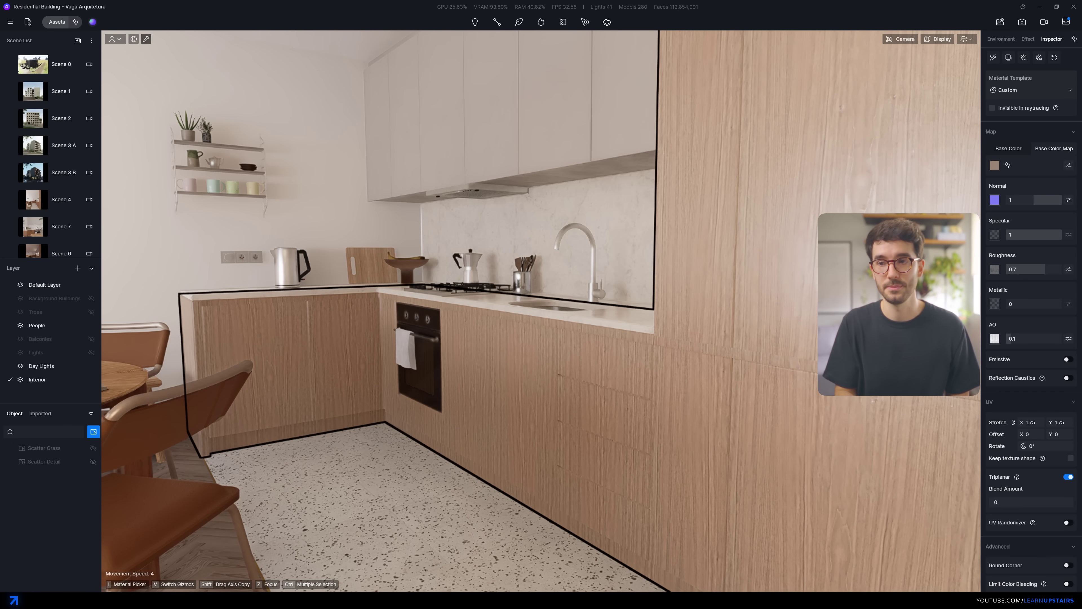
key(s)
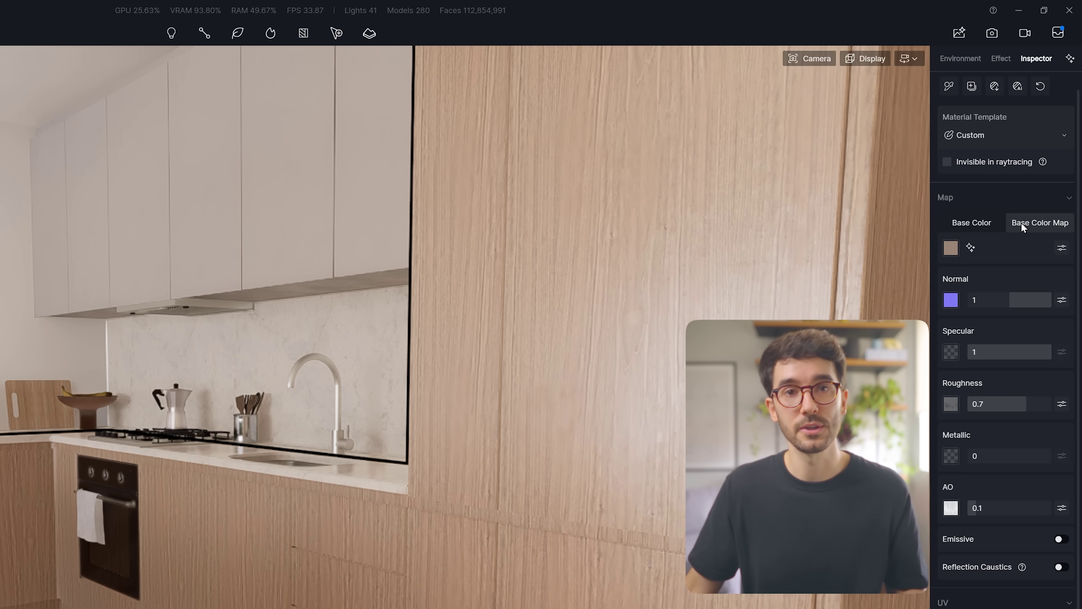
Preview the AI Make Seamless option for the wood's base color map, dismiss it, and reset the cabinet material
click(971, 248)
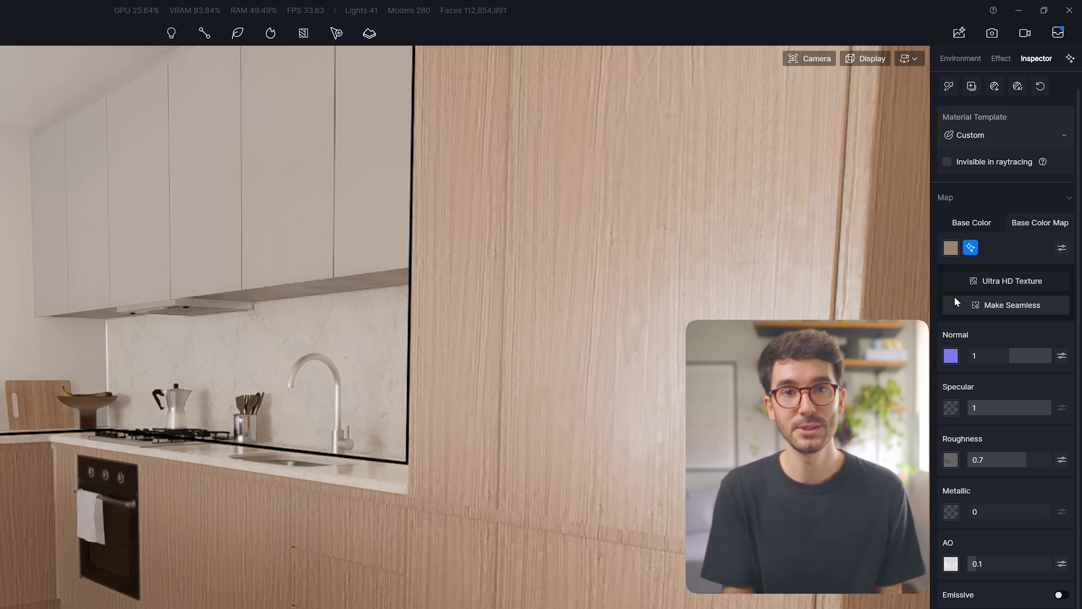
click(954, 299)
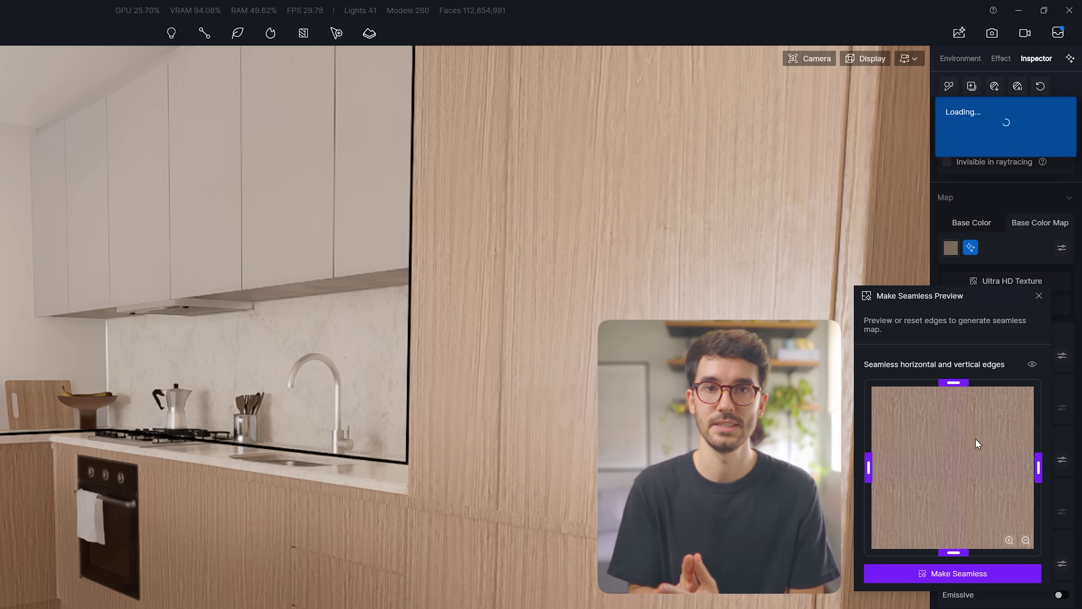
click(1038, 296)
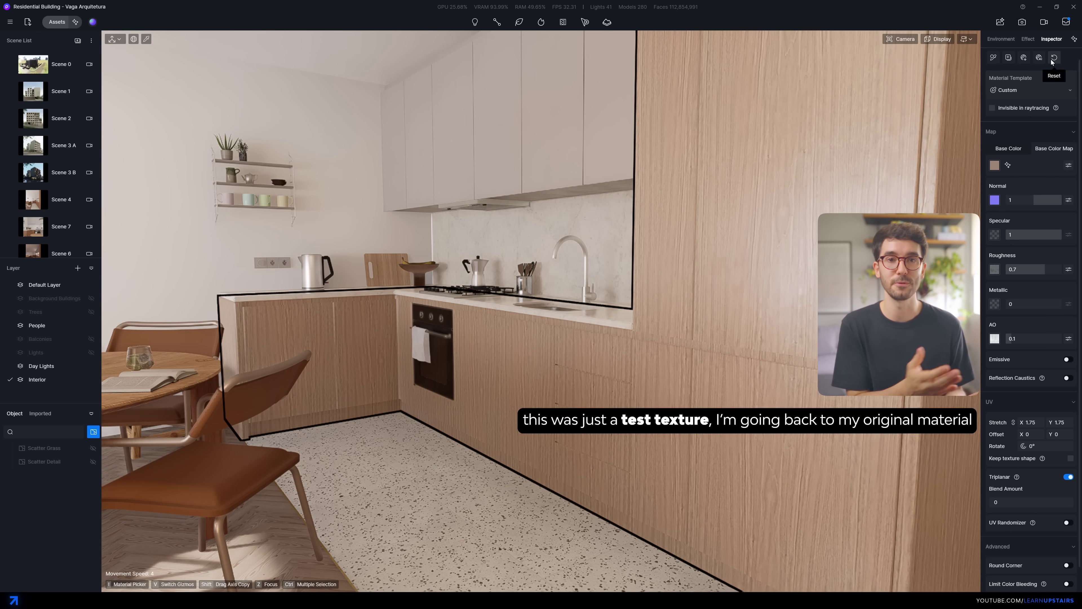
click(1050, 62)
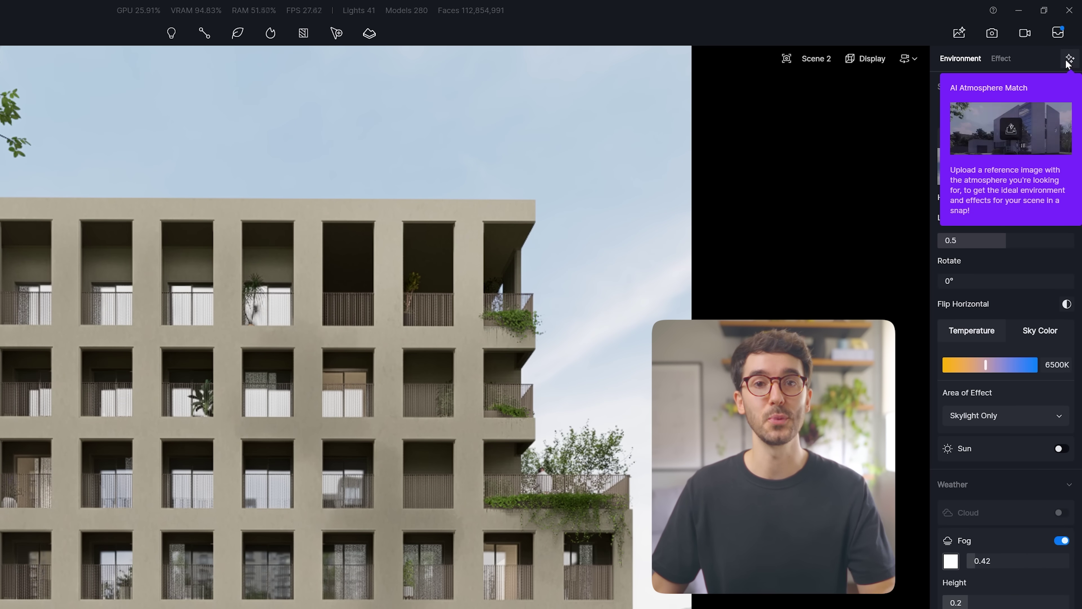
Apply an AI Atmosphere Match to Scene 2 using the PLAY_TIME_CRONE_OFFICE-TOWER_A_01 (reference) image and a snapshot of the current view
click(1071, 47)
click(989, 218)
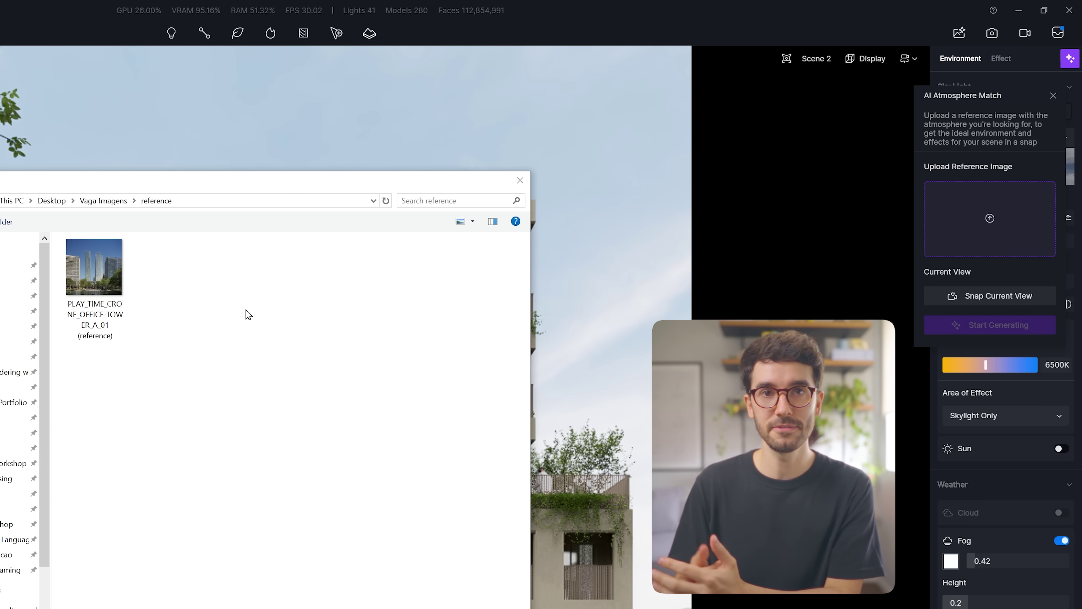
click(109, 301)
key(Return)
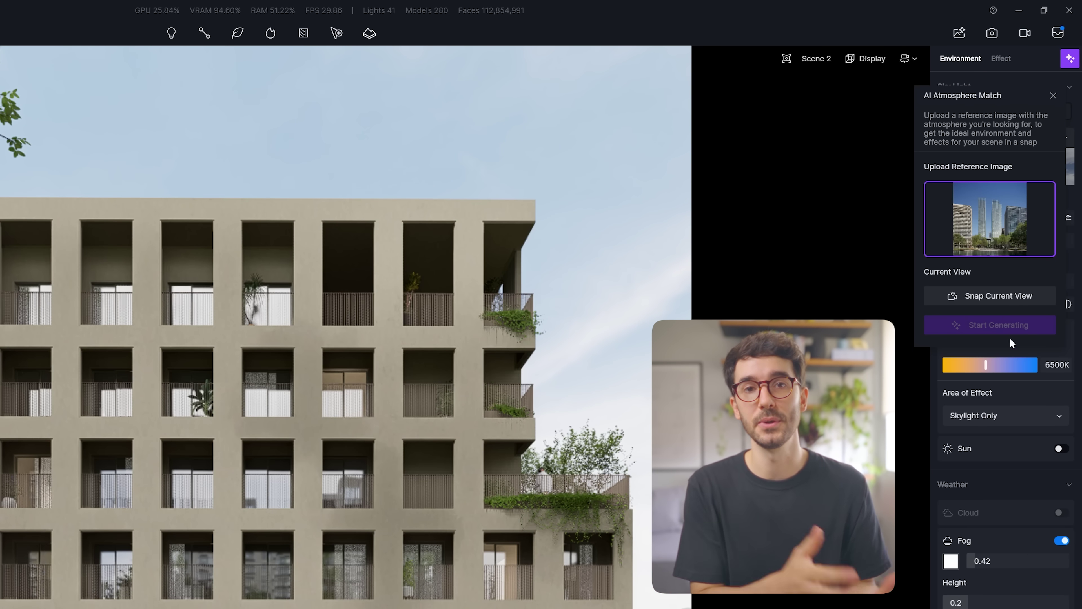
click(1010, 298)
click(1001, 405)
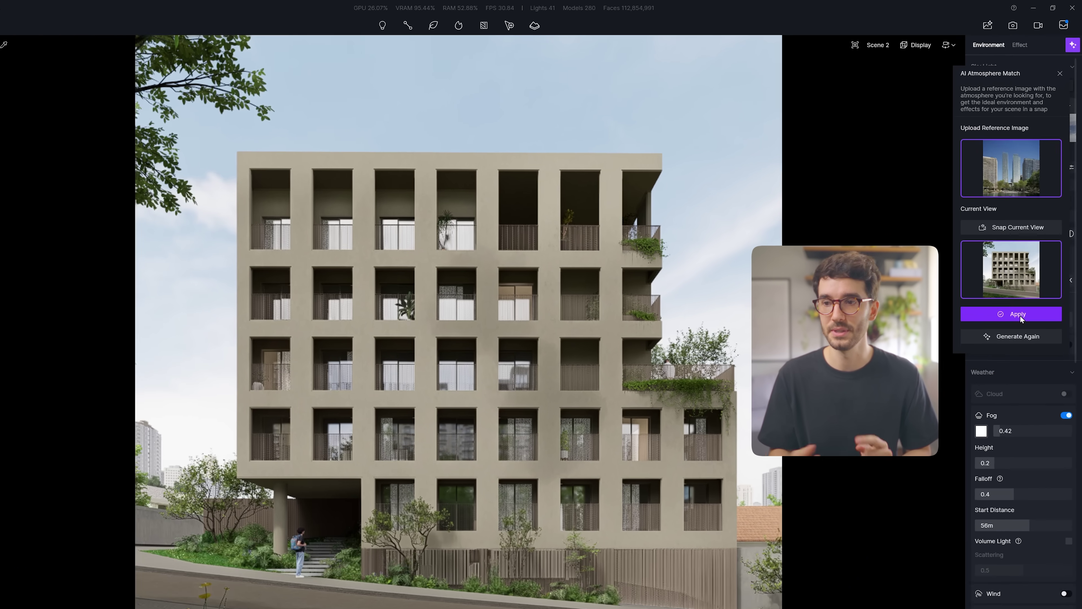
click(1018, 314)
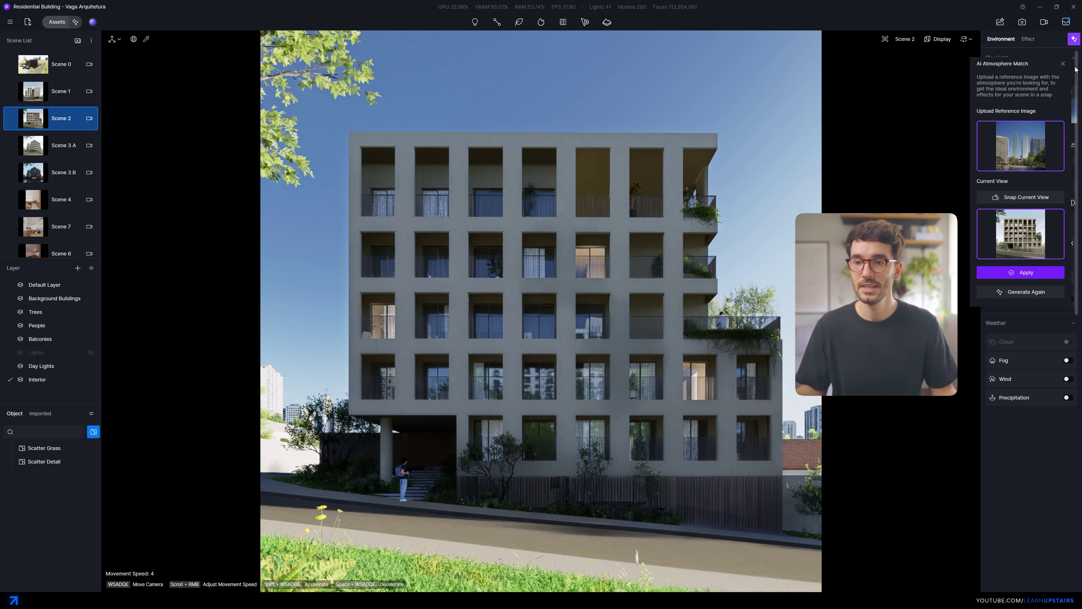
Close AI Atmosphere Match and try different HDR sky rotations to change the light on the building's facade
click(1062, 64)
drag(1025, 186, 1072, 184)
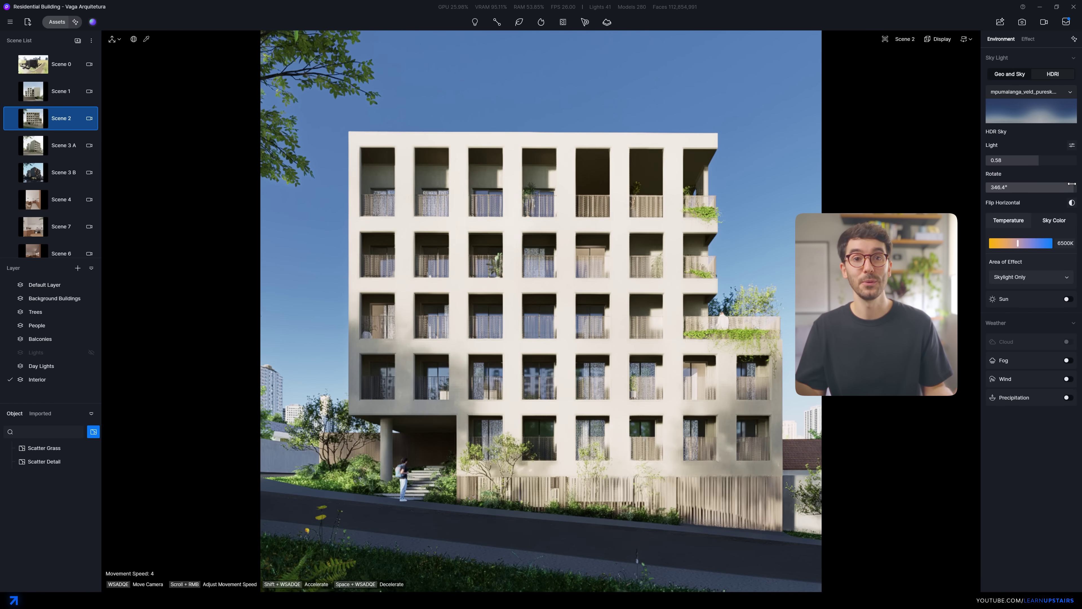
drag(1072, 184, 1066, 178)
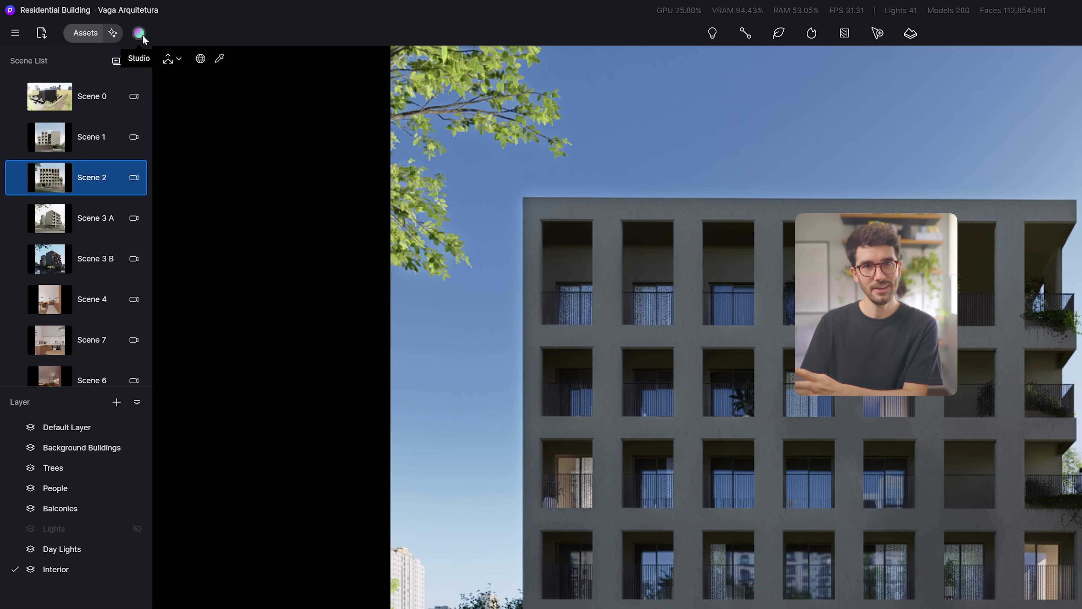
Apply an Exterior-Overcast environment preset from Studio's D5 Curated collection to Scene 2 and adjust its sky rotation
click(140, 35)
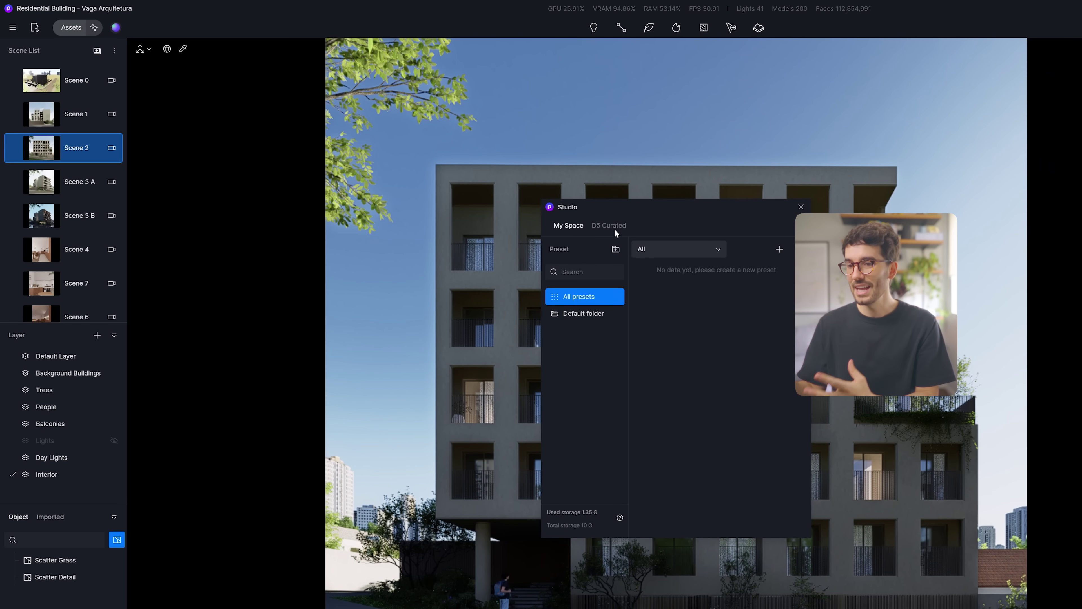
click(615, 230)
drag(708, 205, 448, 206)
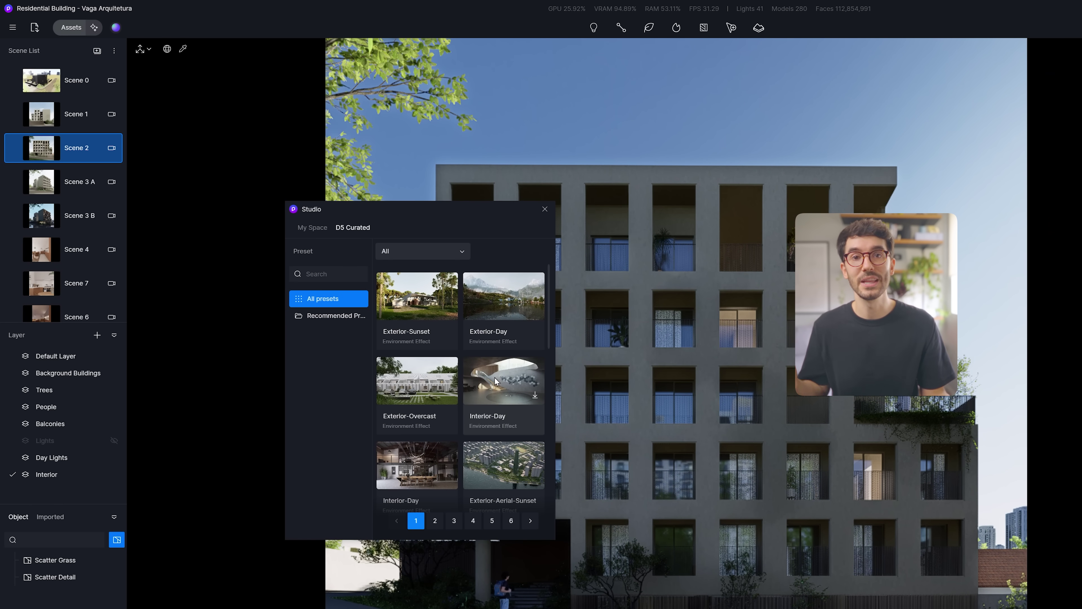
scroll(507, 365, down, 5)
scroll(505, 370, down, 6)
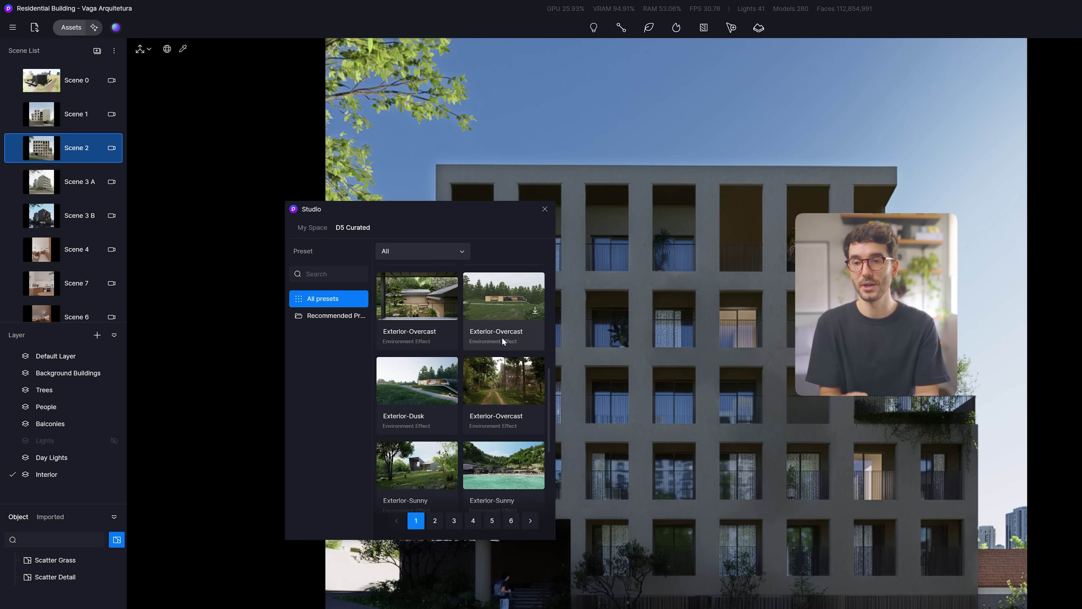
click(420, 380)
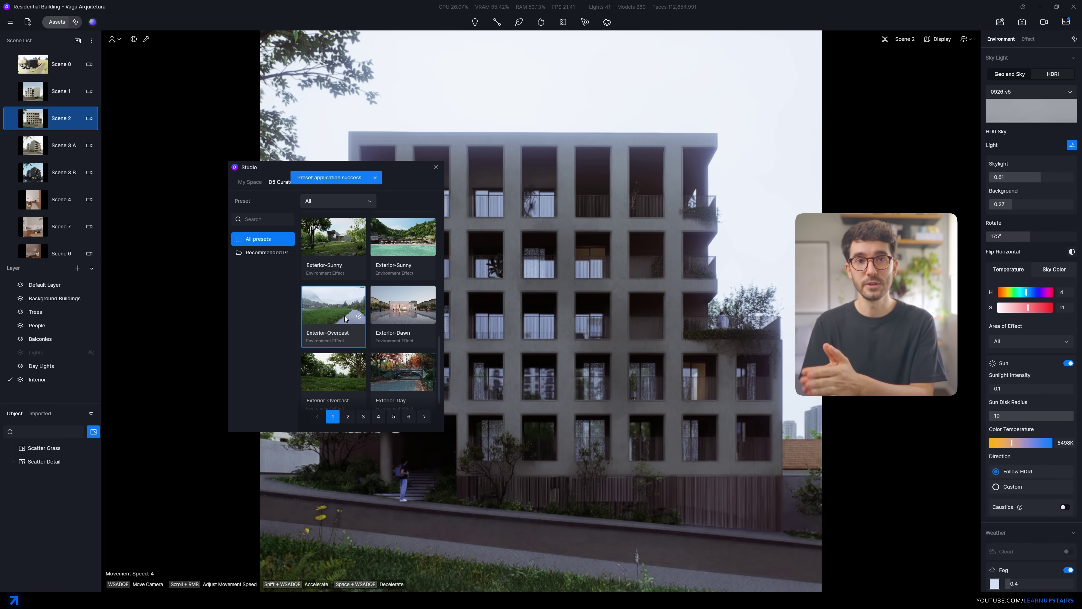
drag(392, 169, 239, 177)
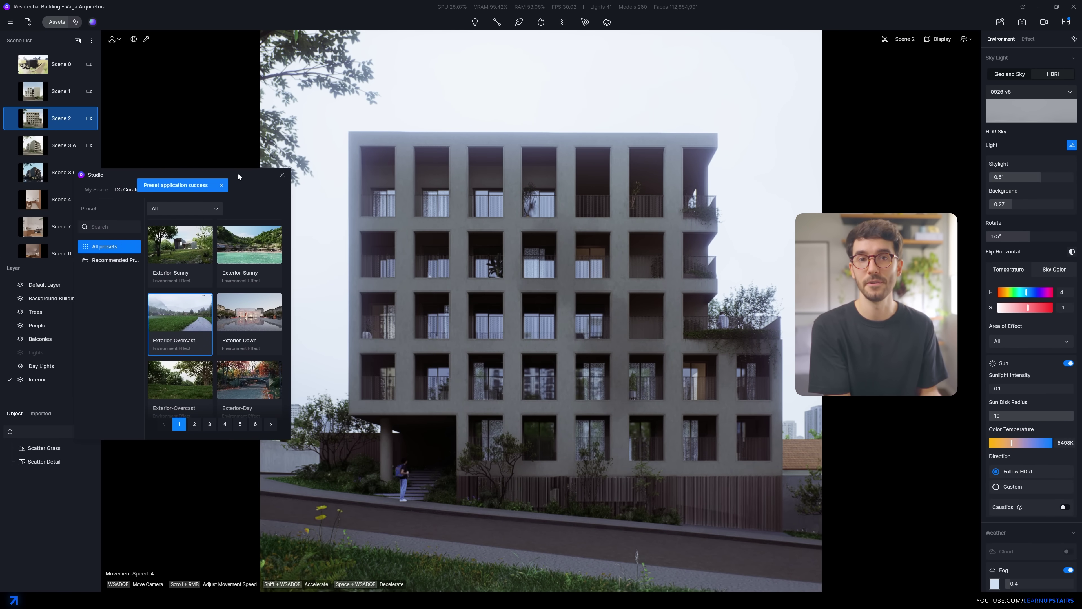
drag(1057, 188, 1035, 187)
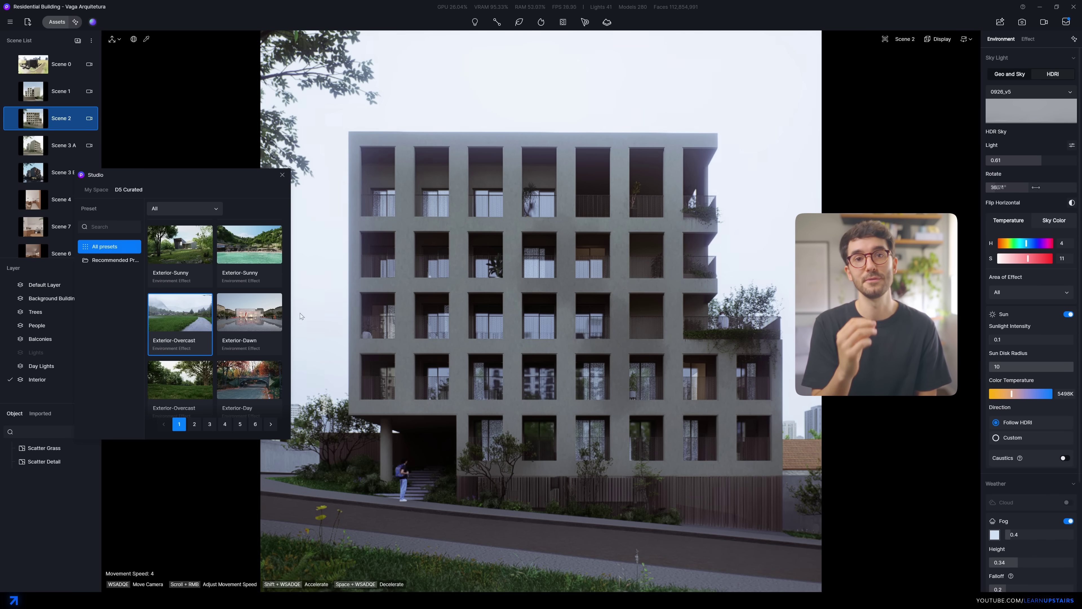
Apply the Exterior-Night environment preset to Scene 2 and show the Lights layer
scroll(264, 318, down, 2)
click(247, 364)
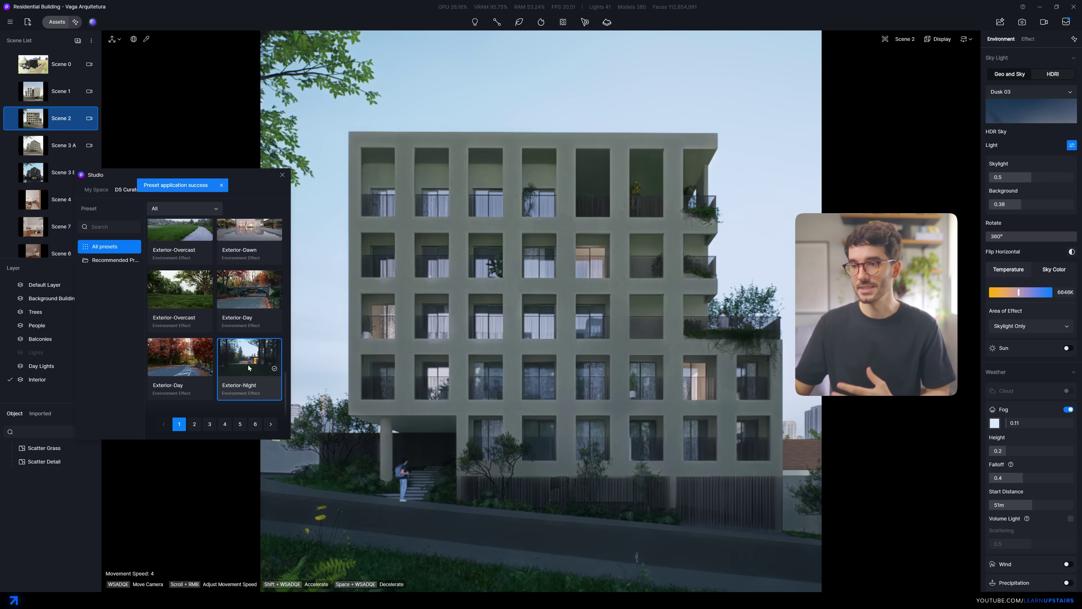
drag(132, 249, 192, 247)
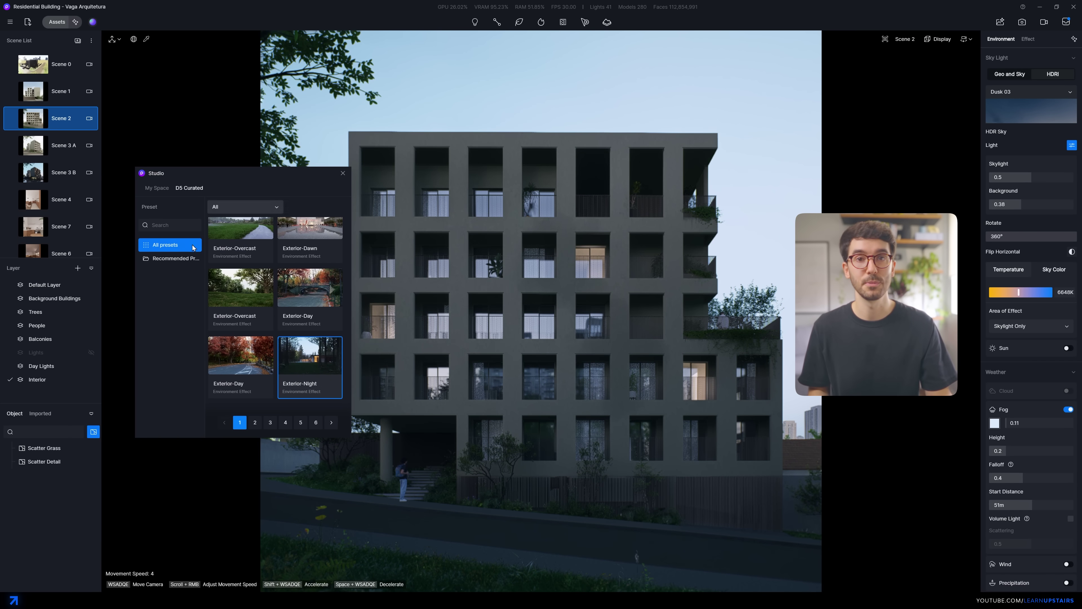
click(91, 353)
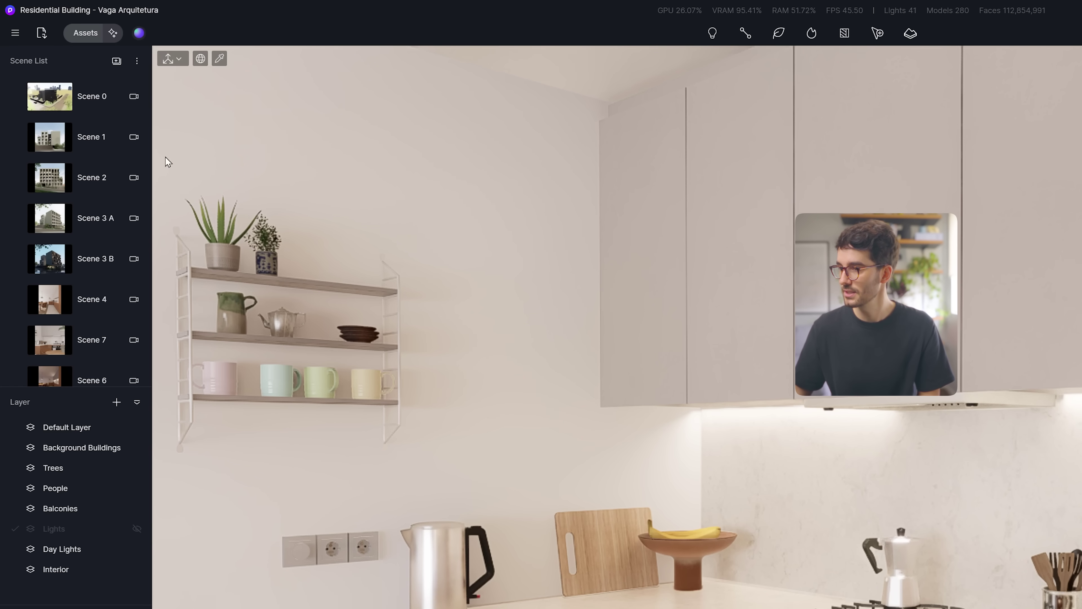
Generate Realistic-style Text to 3D models of a sleek contemporary wooden decorative object, with a negative prompt avoiding traditional or rustic designs
click(113, 38)
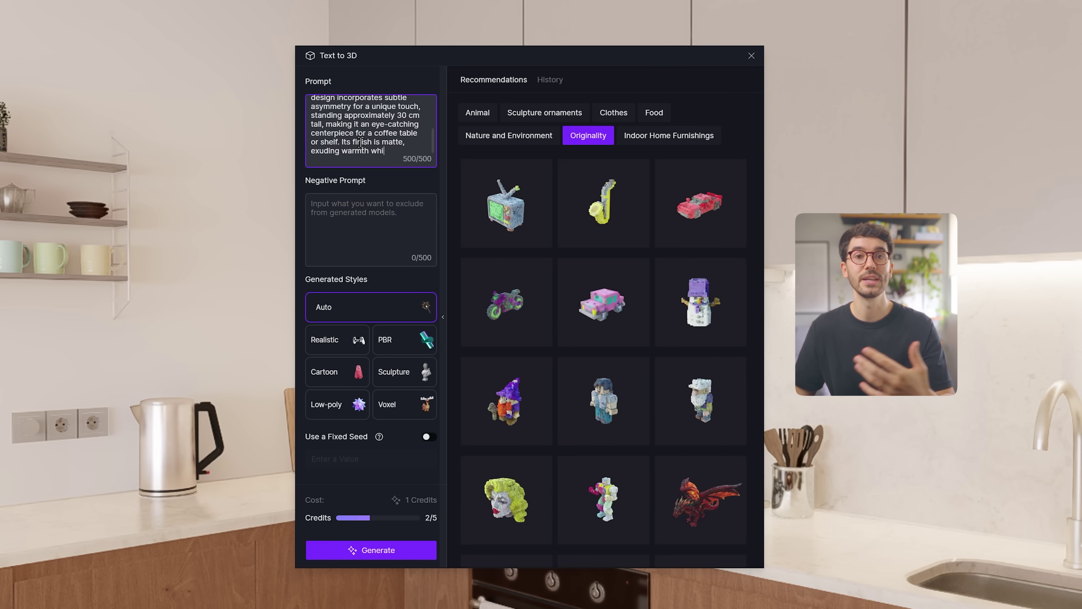
scroll(372, 145, up, 5)
click(379, 221)
key(ctrl+v)
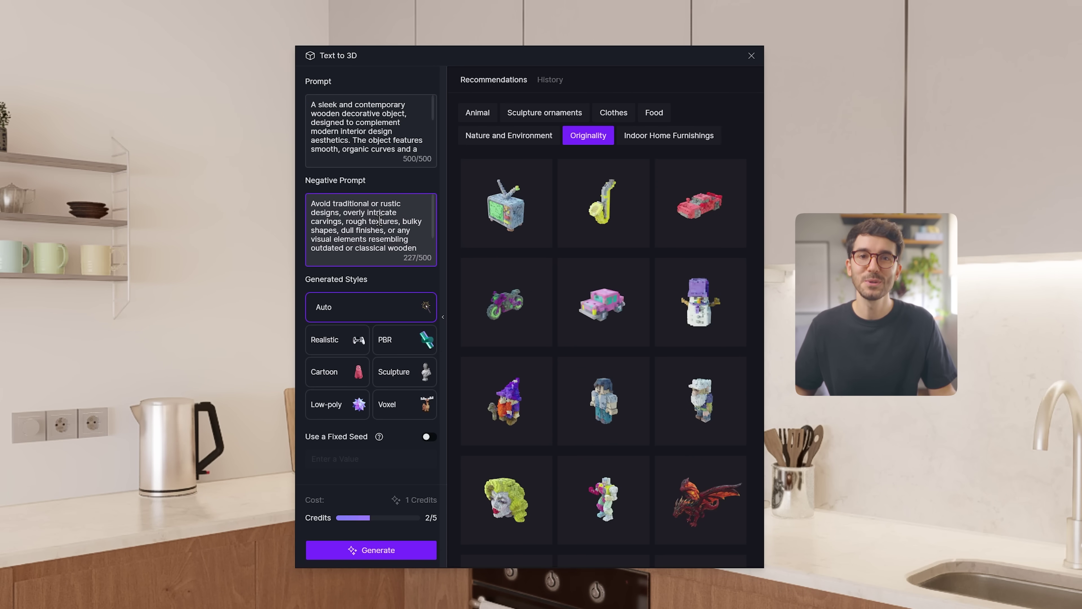
click(364, 332)
click(384, 550)
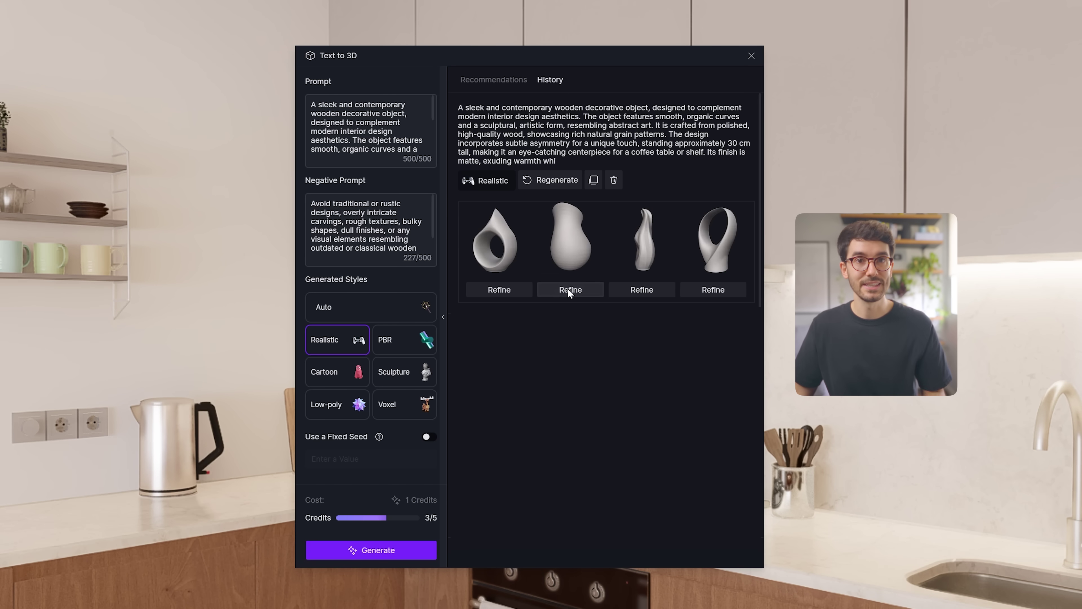
Refine the second generated model variant and reposition the resulting wooden object on the kitchen counter
click(570, 289)
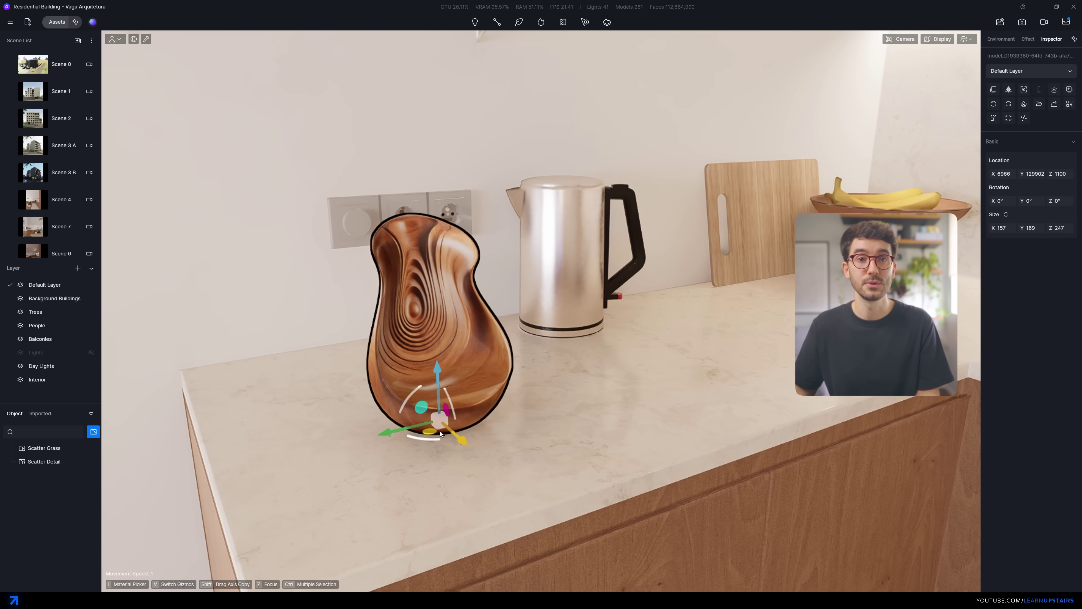
drag(433, 438, 469, 332)
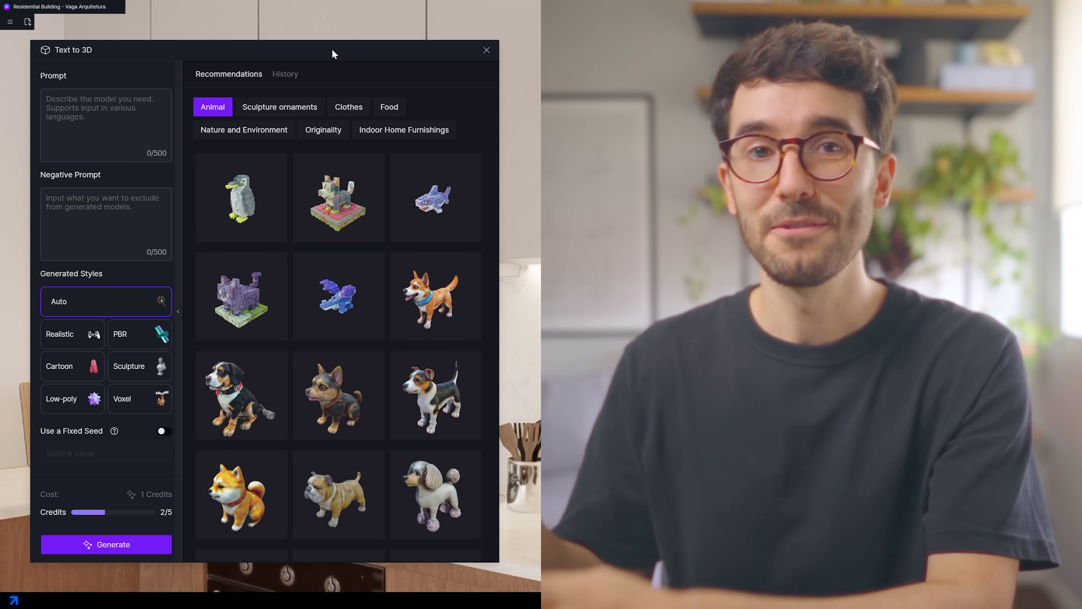